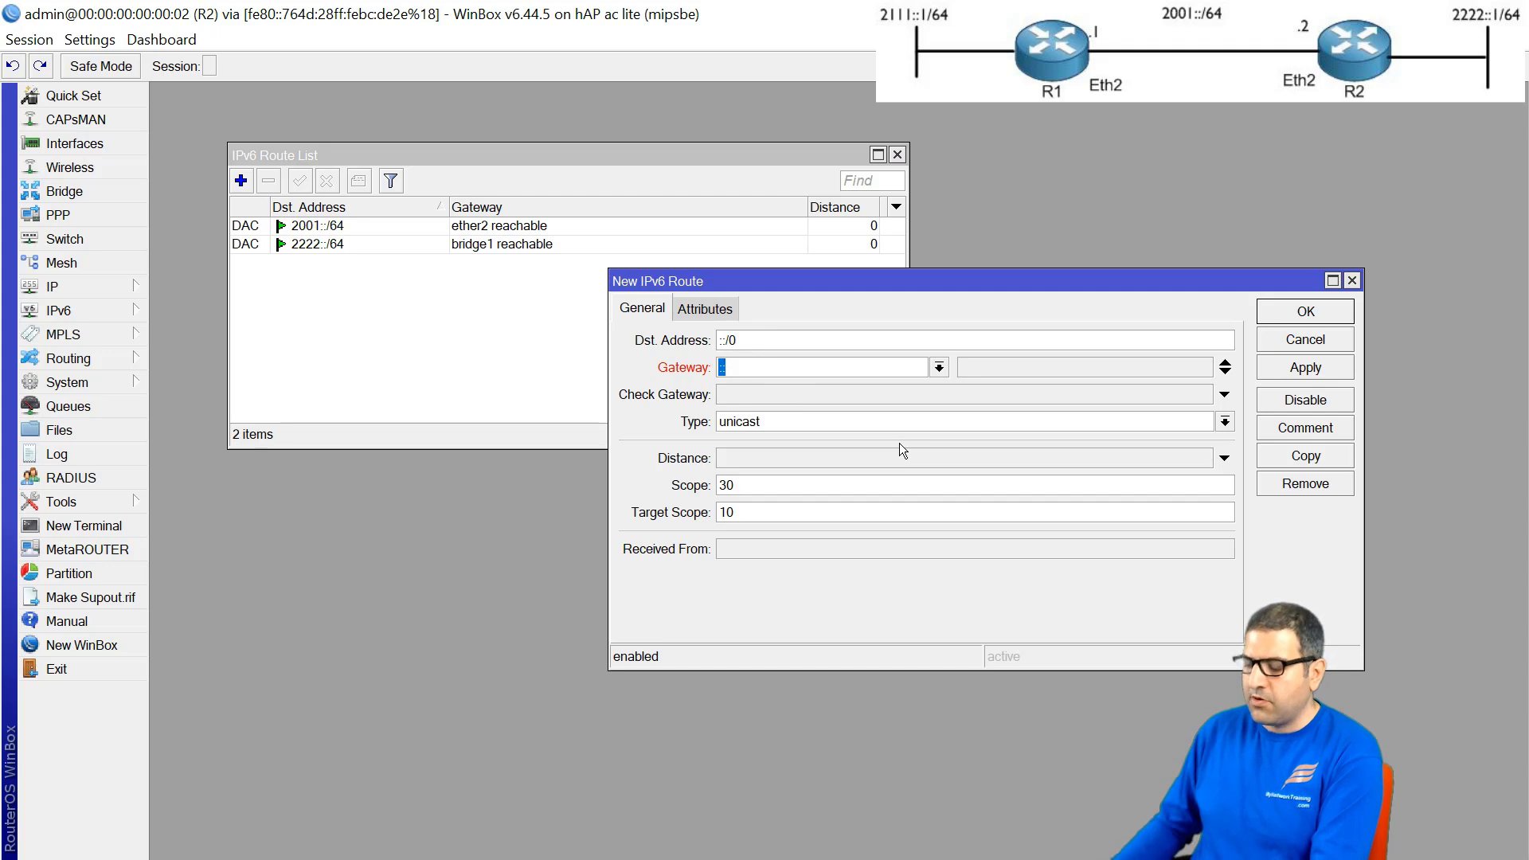
# - Enter 2001::1 as the gateway and confirm it answers pings from a new terminal
pyautogui.write('2001::')
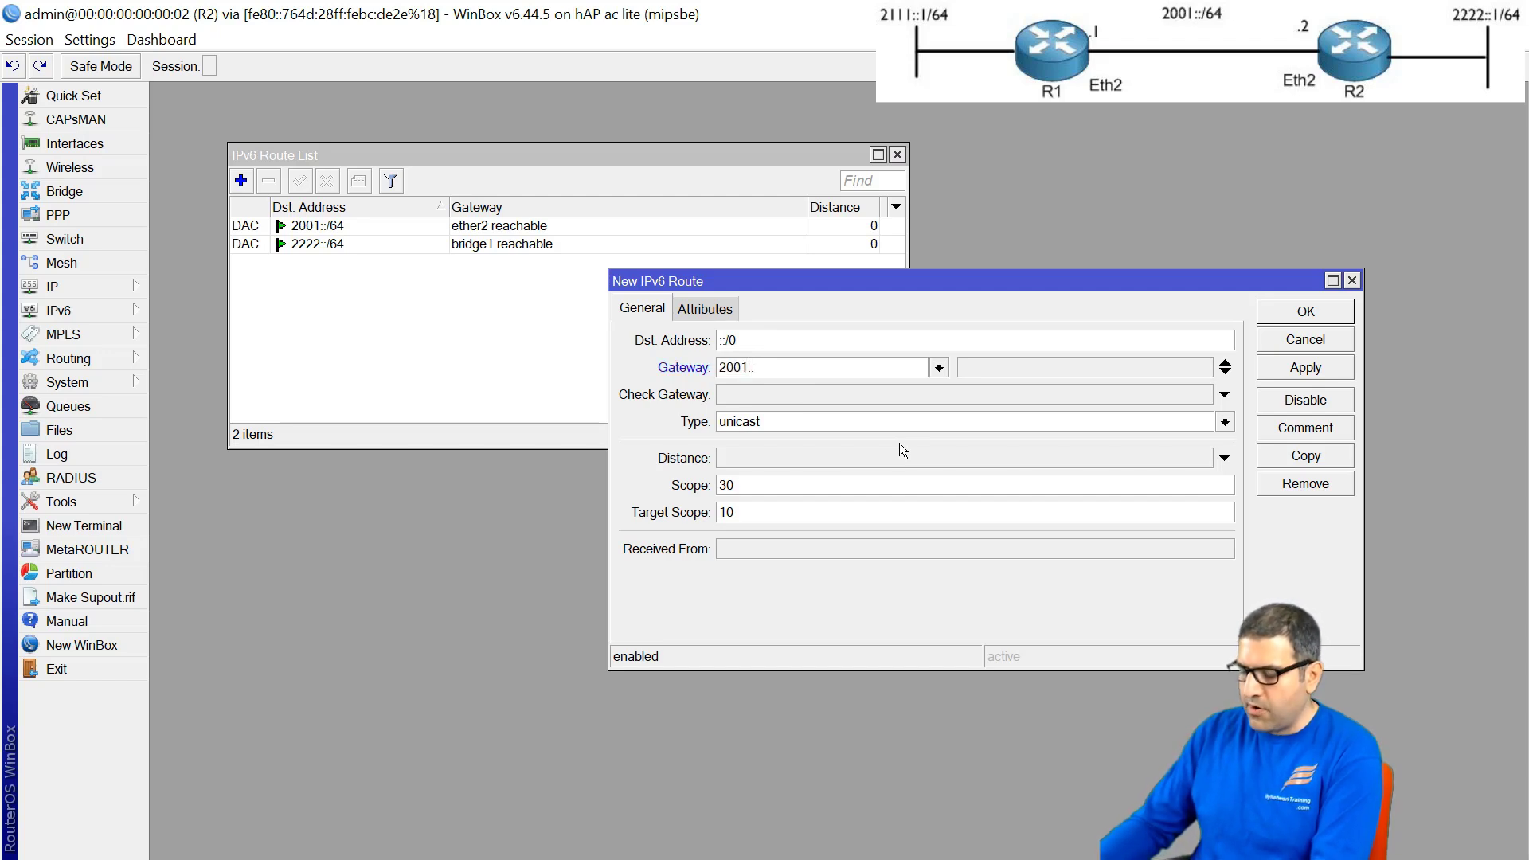
pyautogui.write('1')
pyautogui.moveTo(783, 365); pyautogui.dragTo(681, 360)
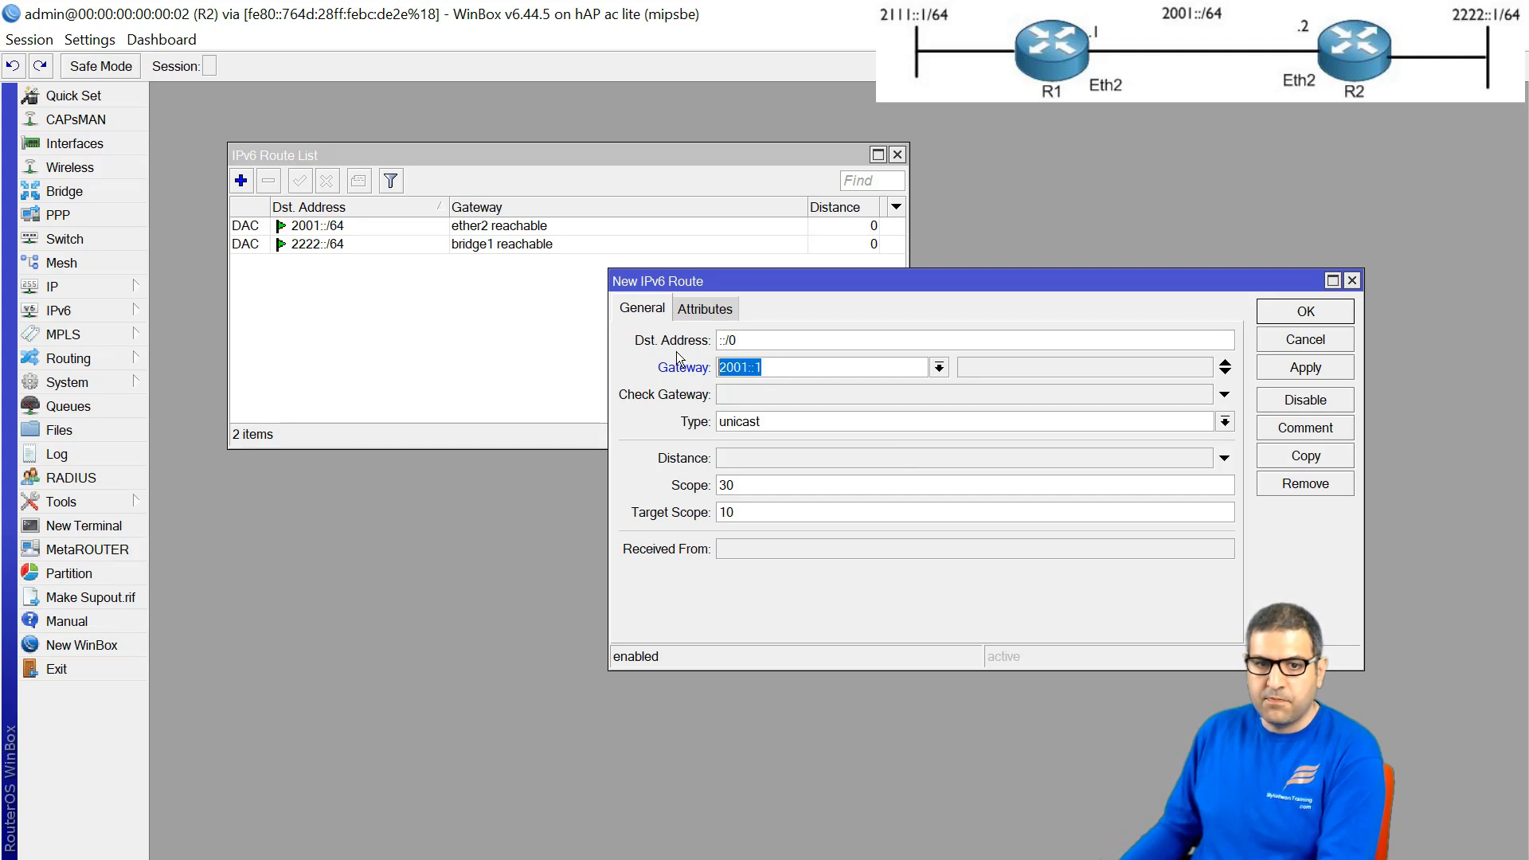
pyautogui.click(64, 527)
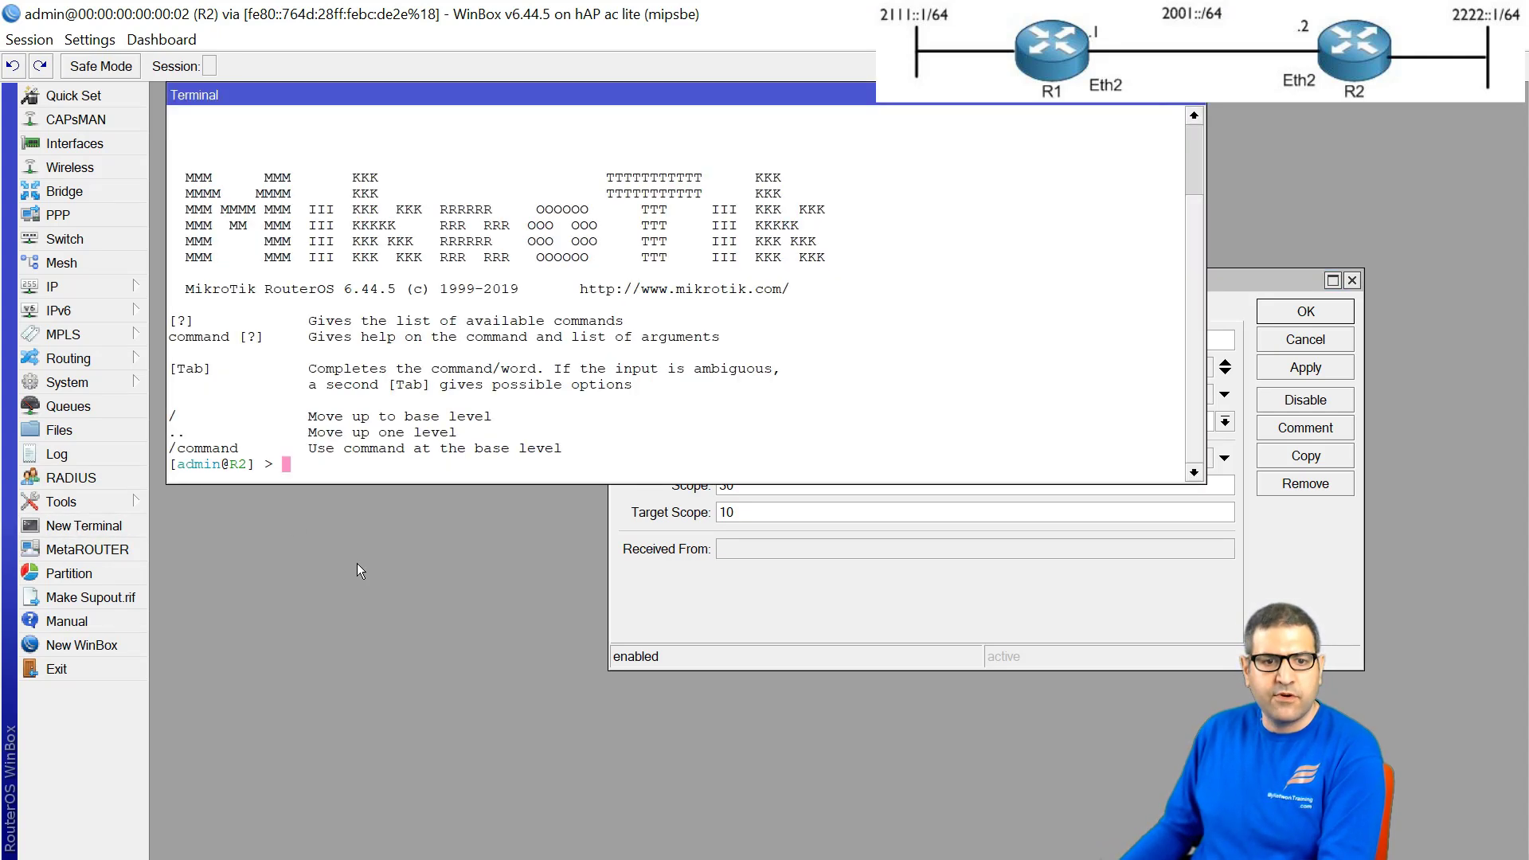
pyautogui.write('ping')
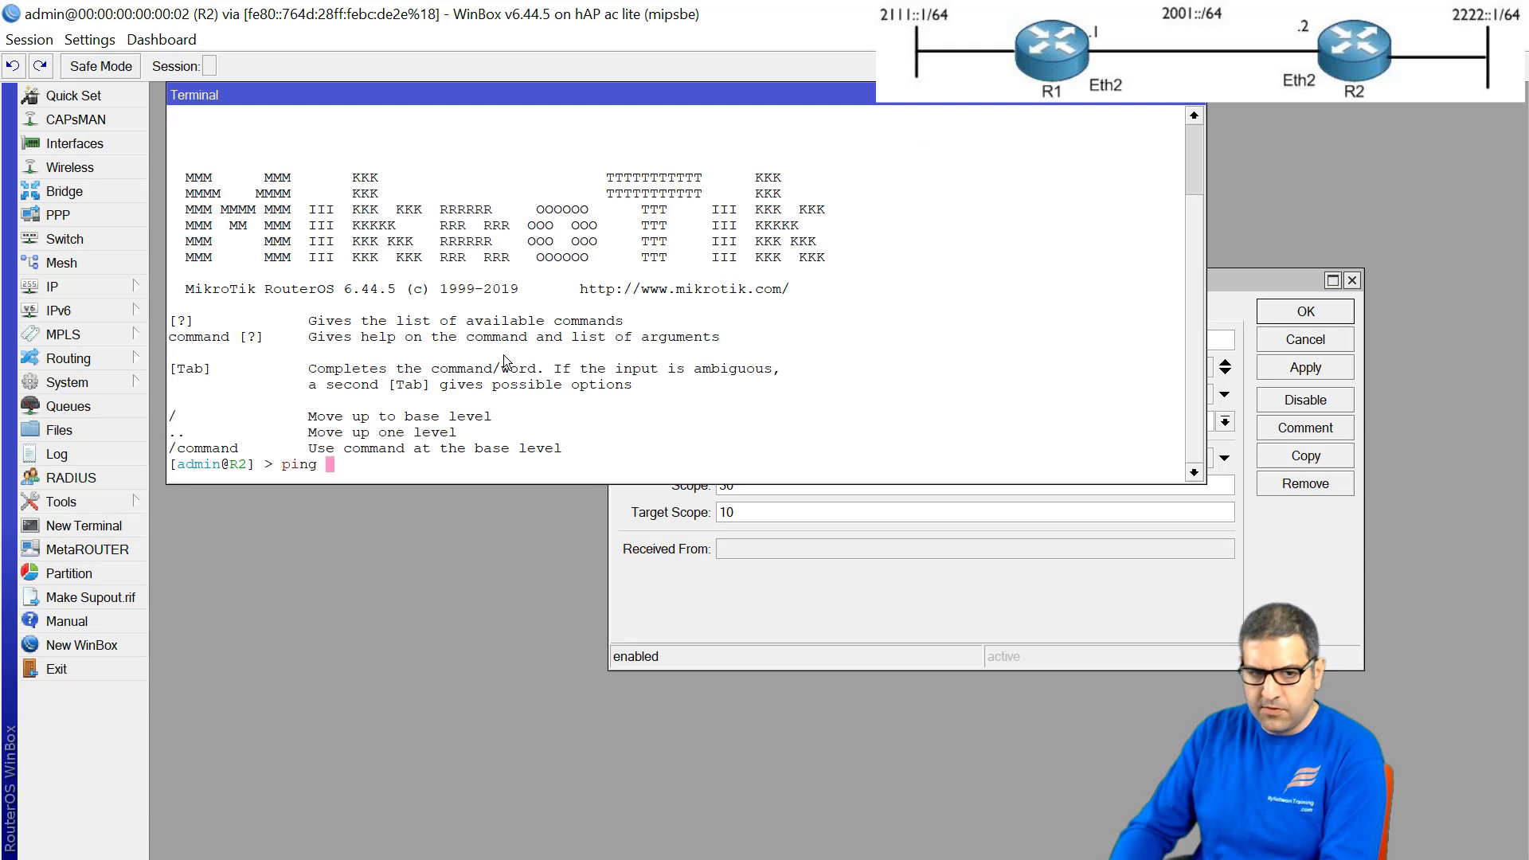
pyautogui.rightClick(443, 344)
pyautogui.click(490, 434)
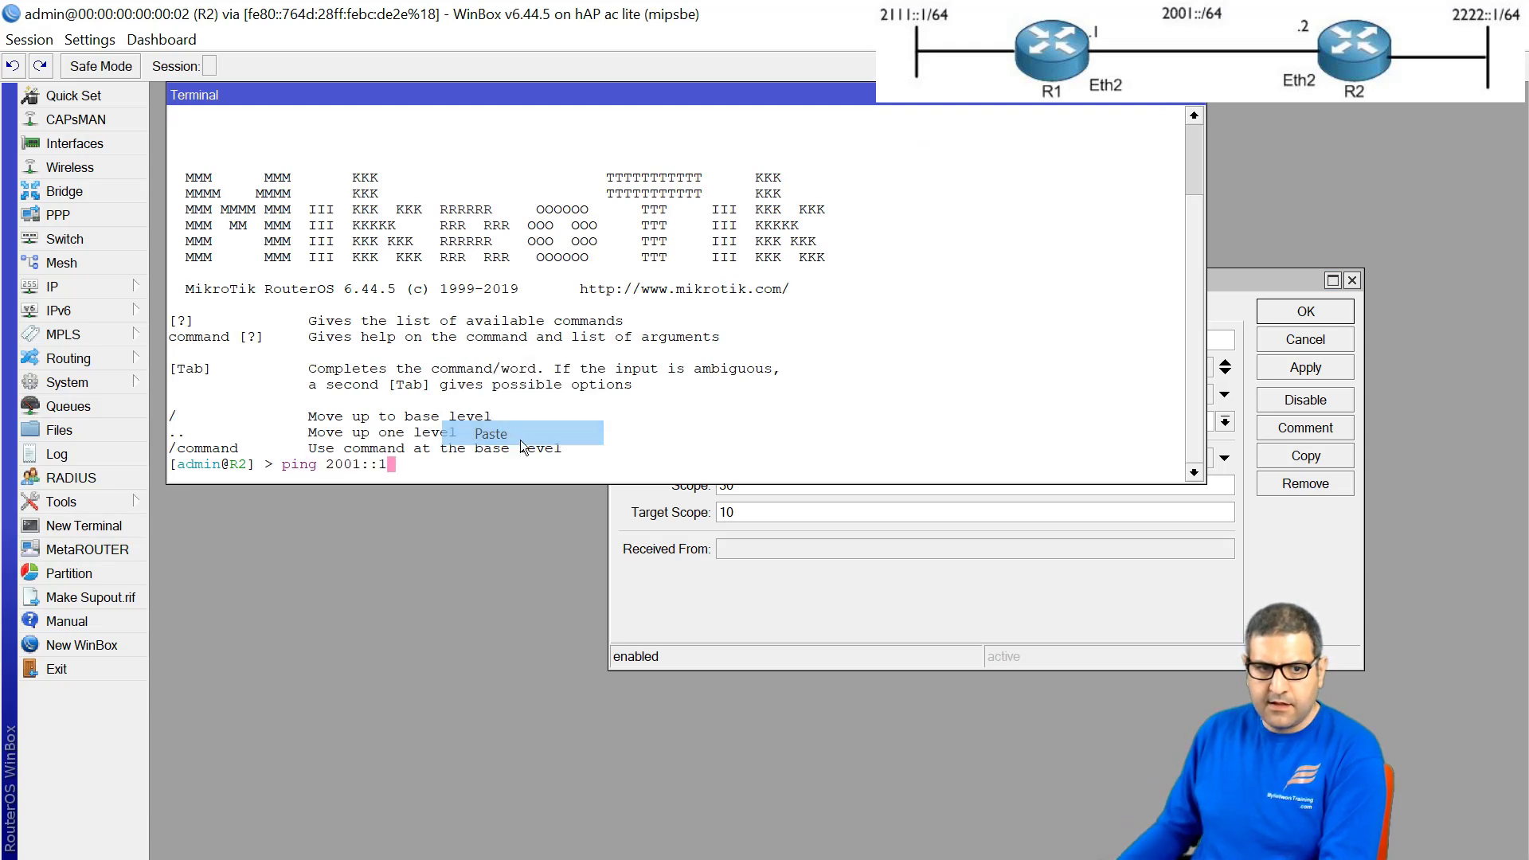
pyautogui.press('Return')
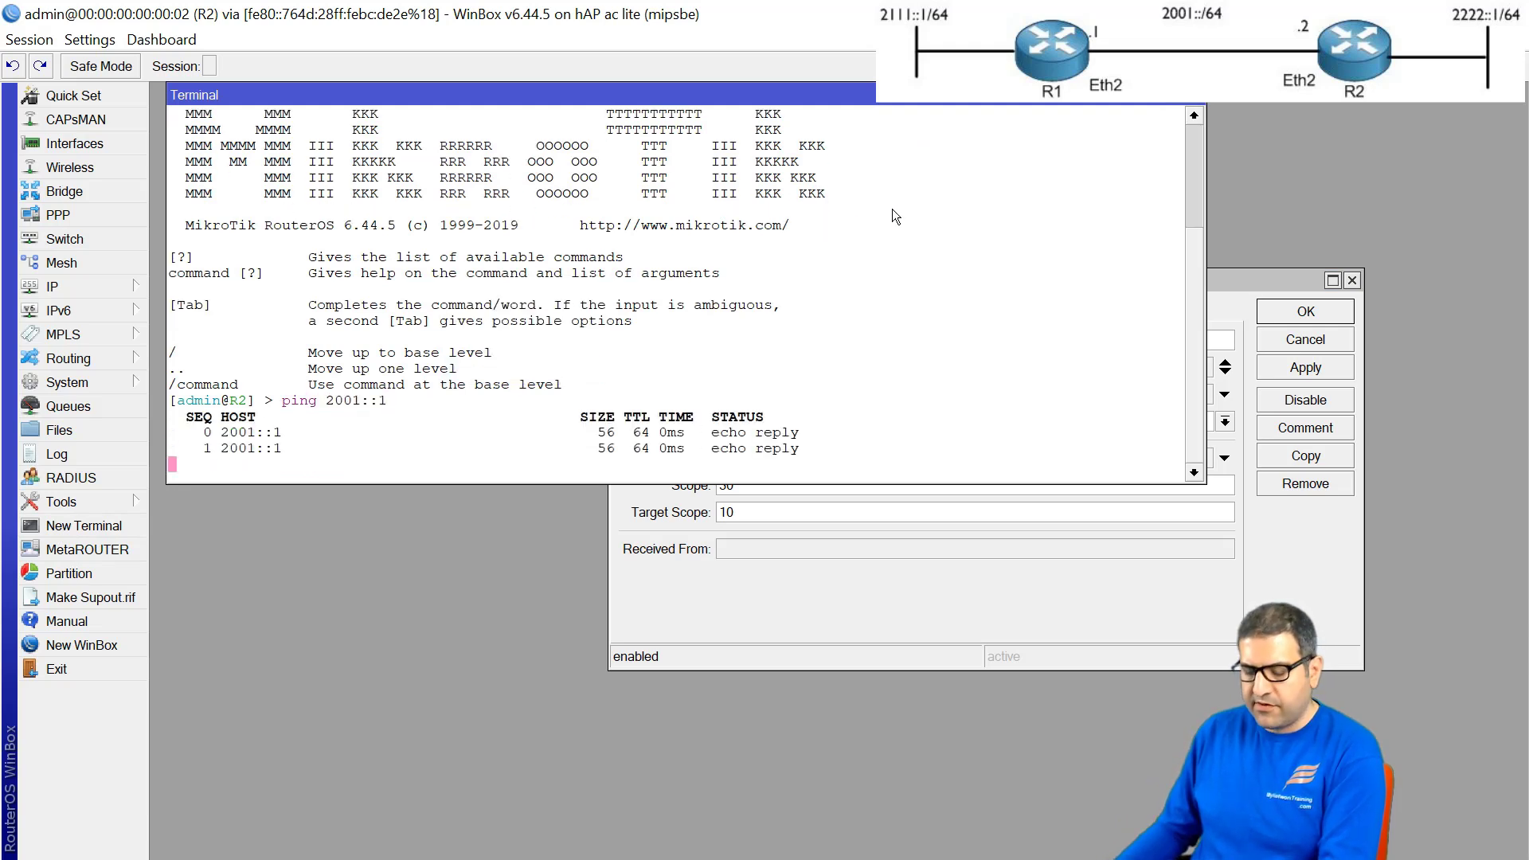
pyautogui.hotkey('ctrl', 'c')
# - Apply and save the ::/0 default route via gateway 2001::1
pyautogui.click(1198, 98)
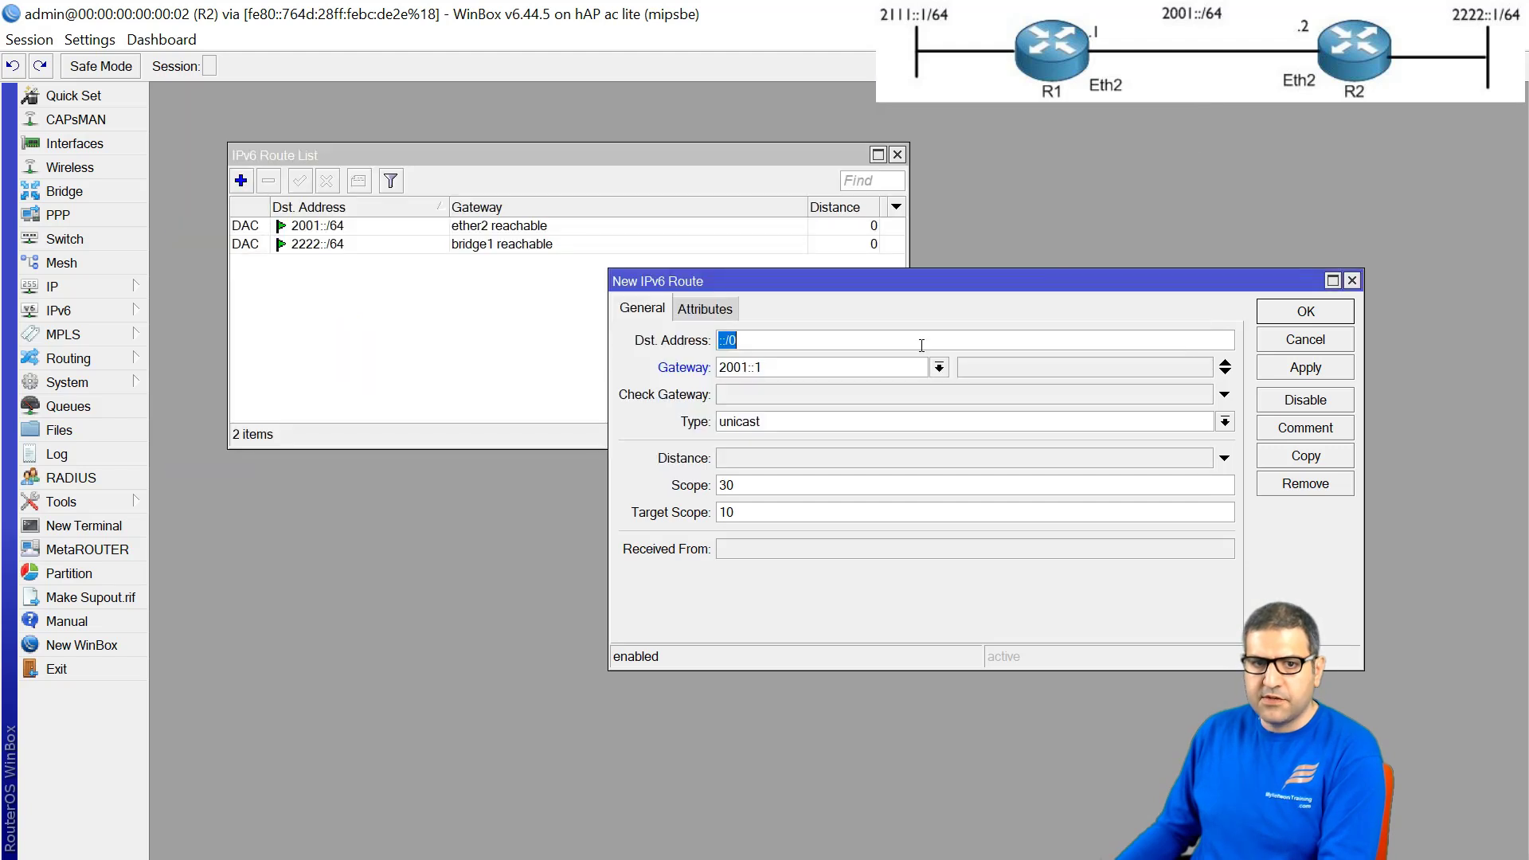
pyautogui.click(1300, 369)
pyautogui.click(1311, 315)
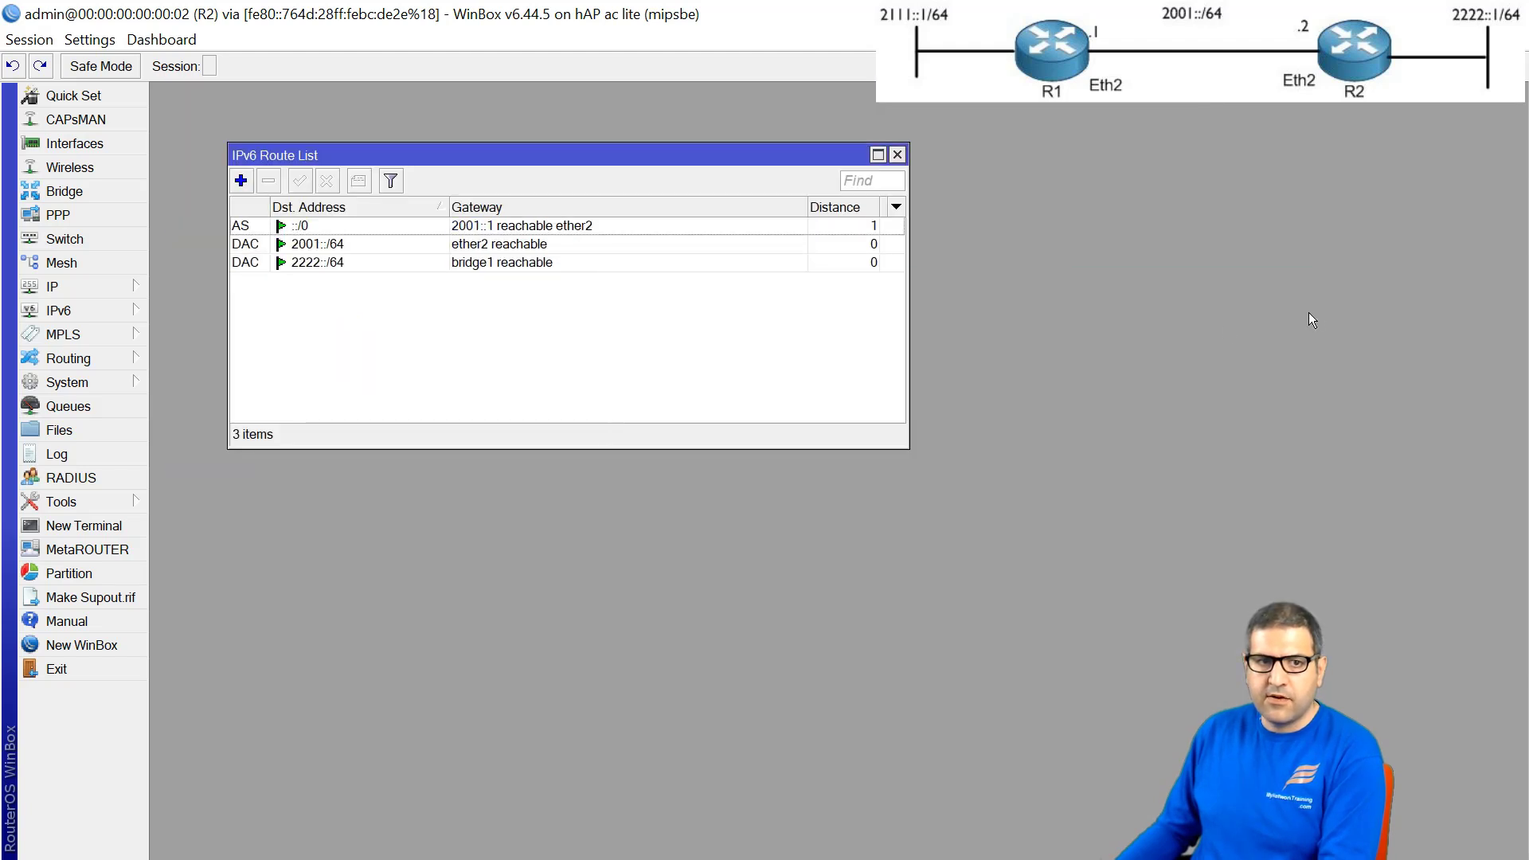
pyautogui.click(311, 229)
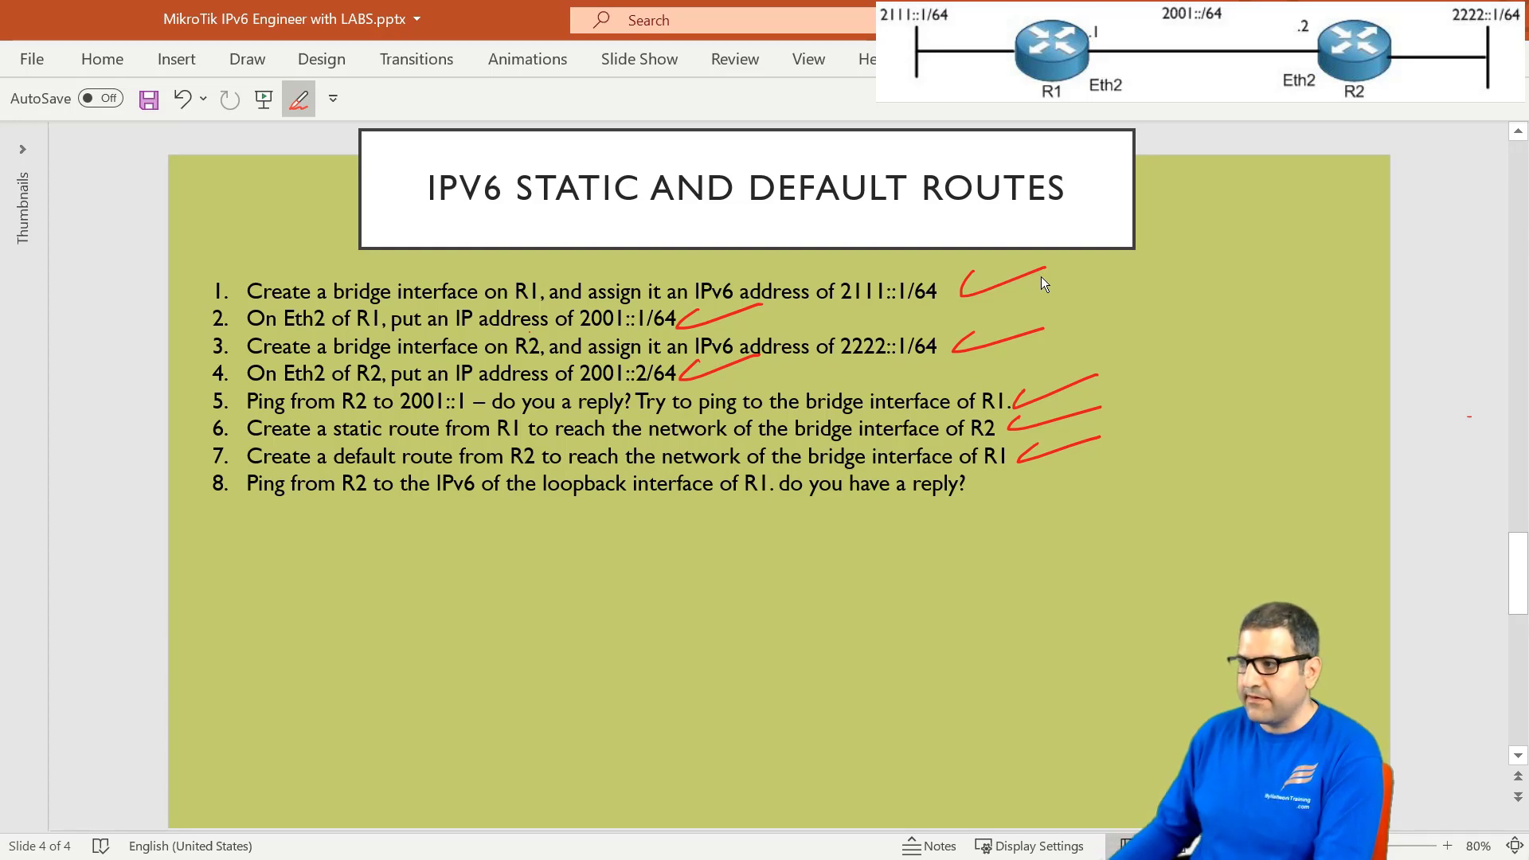
# - Ping 2111::1 from R2's terminal, getting 4 of 4 replies with no loss
pyautogui.hotkey('alt', 'Tab')
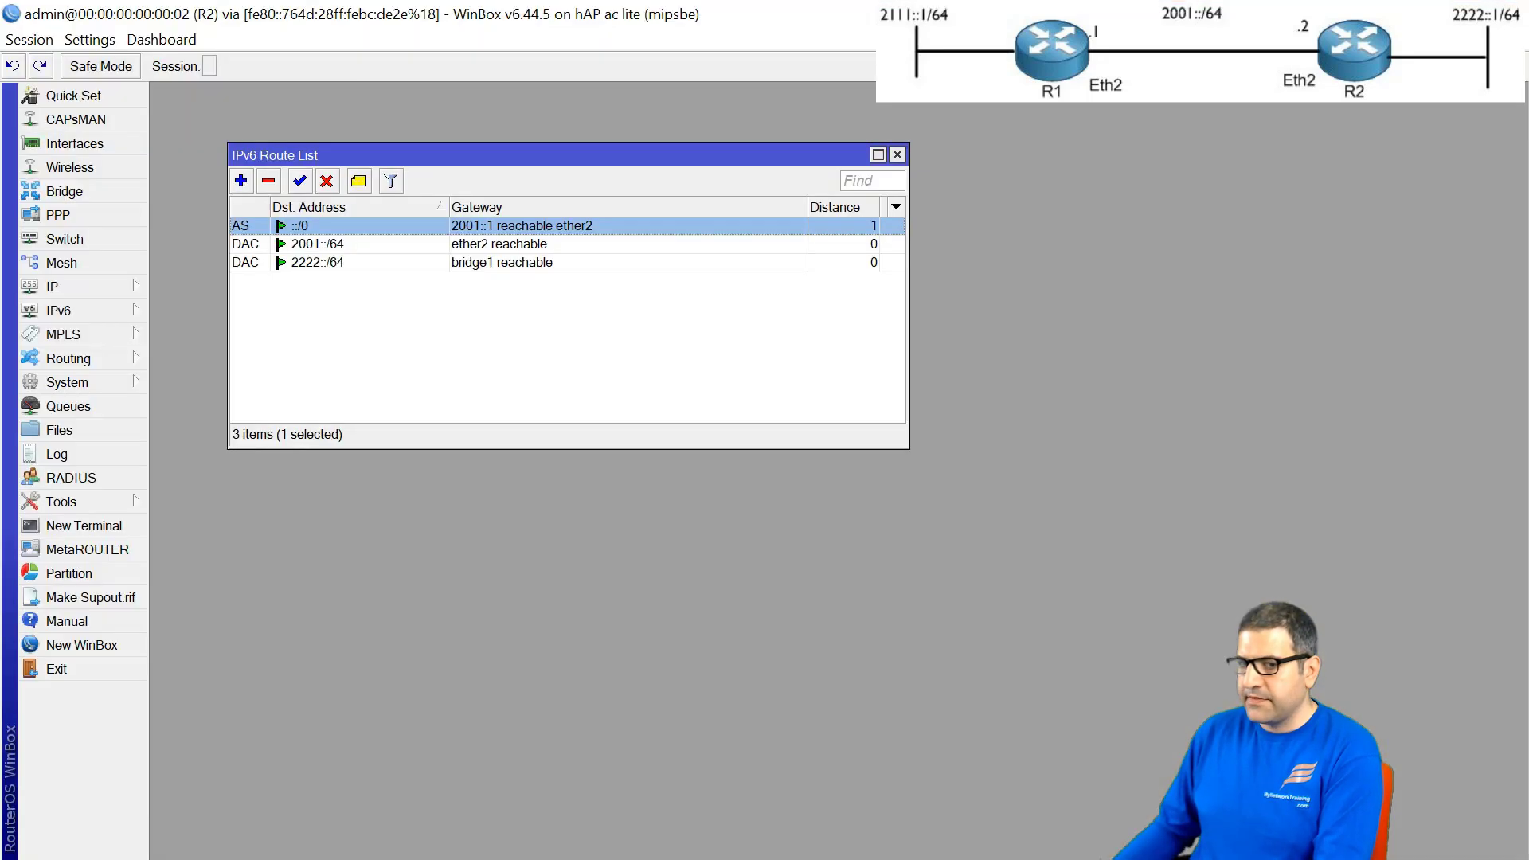
pyautogui.click(903, 147)
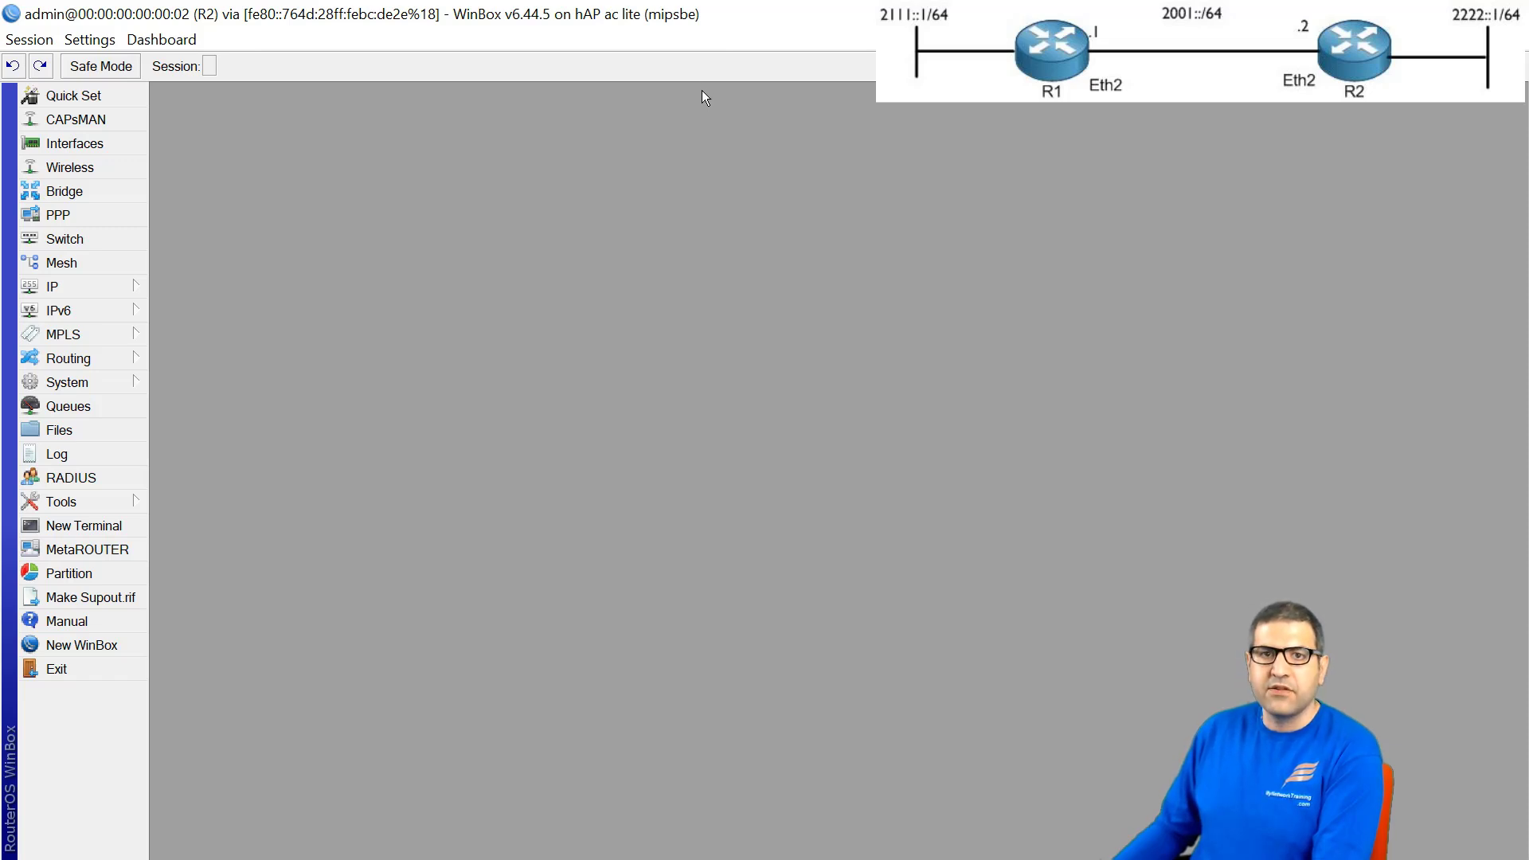
pyautogui.click(112, 528)
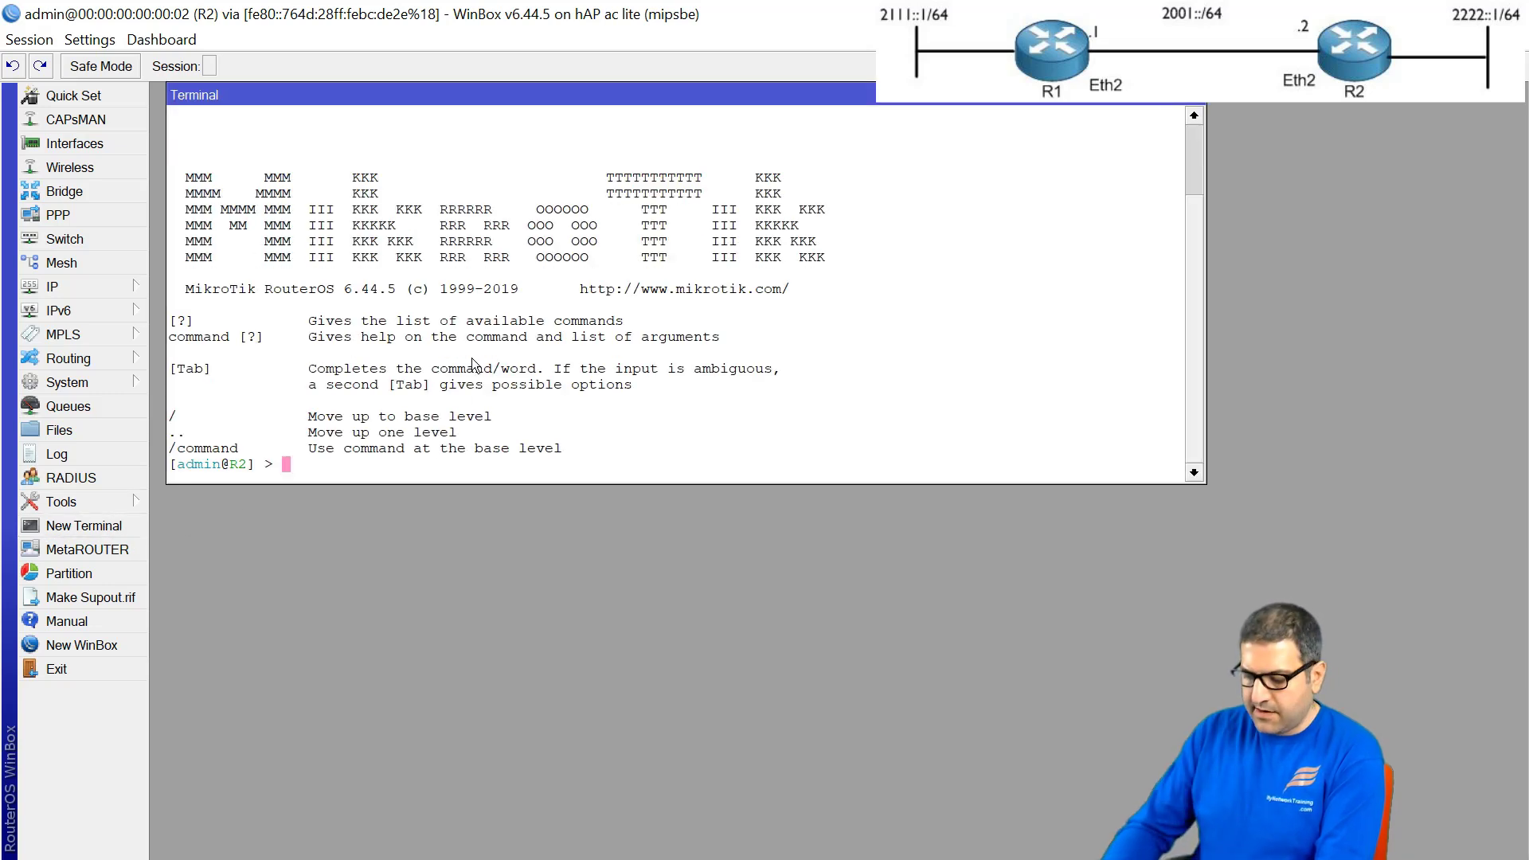
pyautogui.write('ping ')
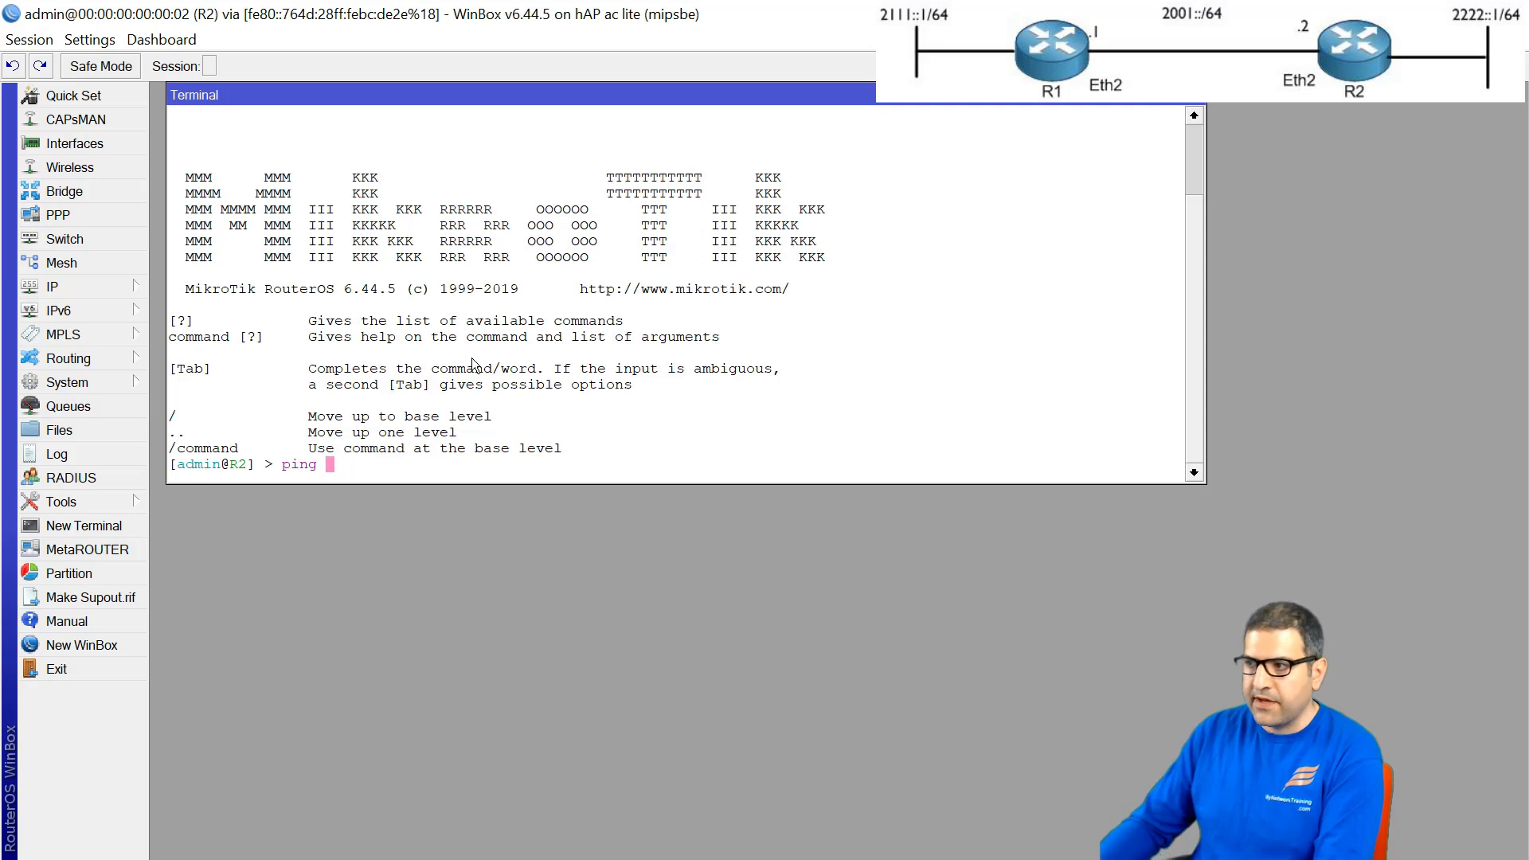
pyautogui.write('2111')
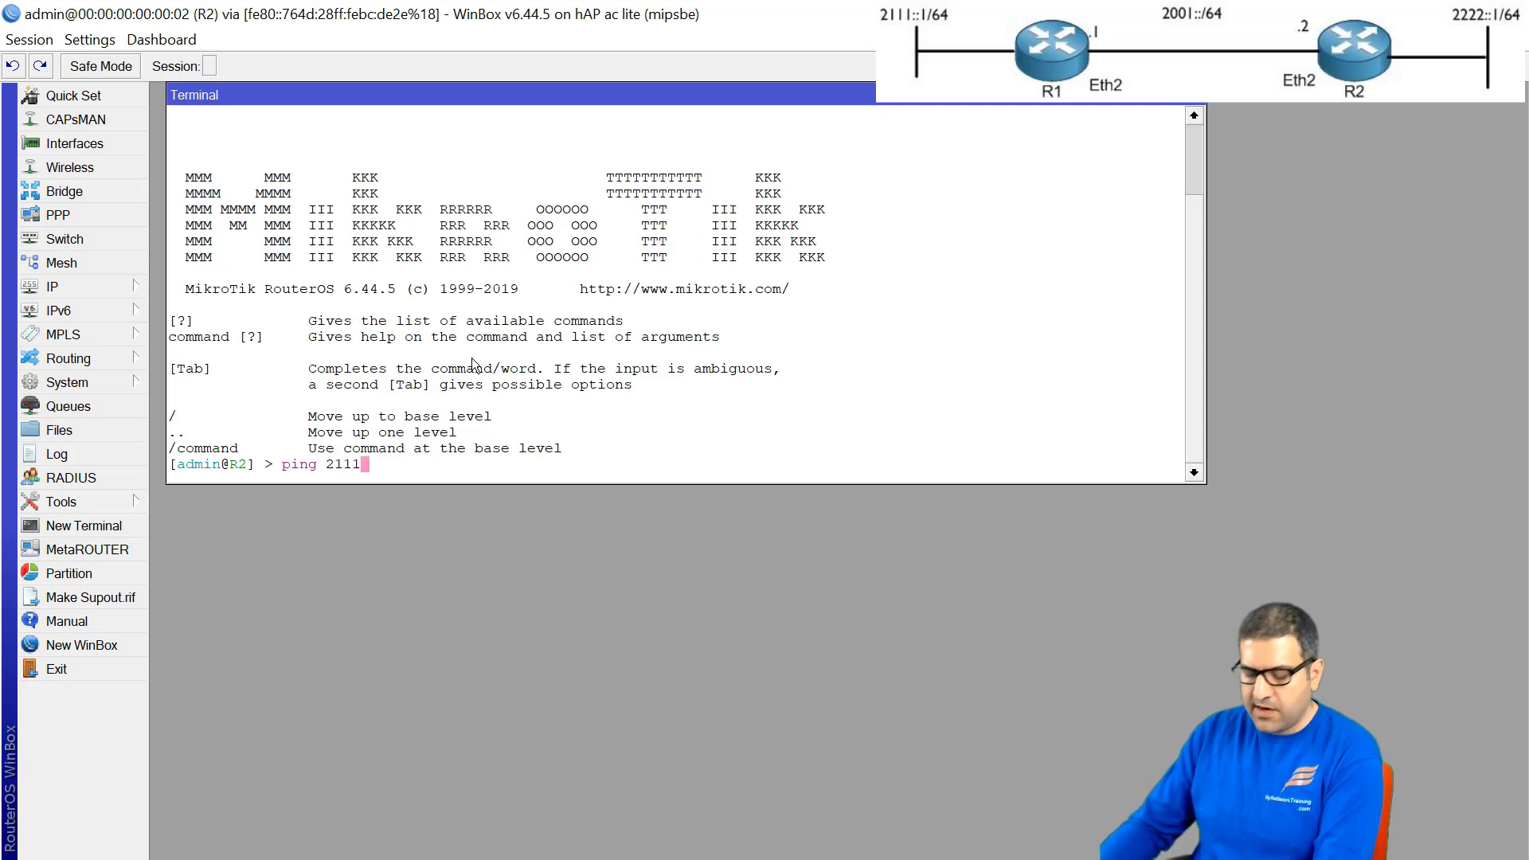
pyautogui.write('::1')
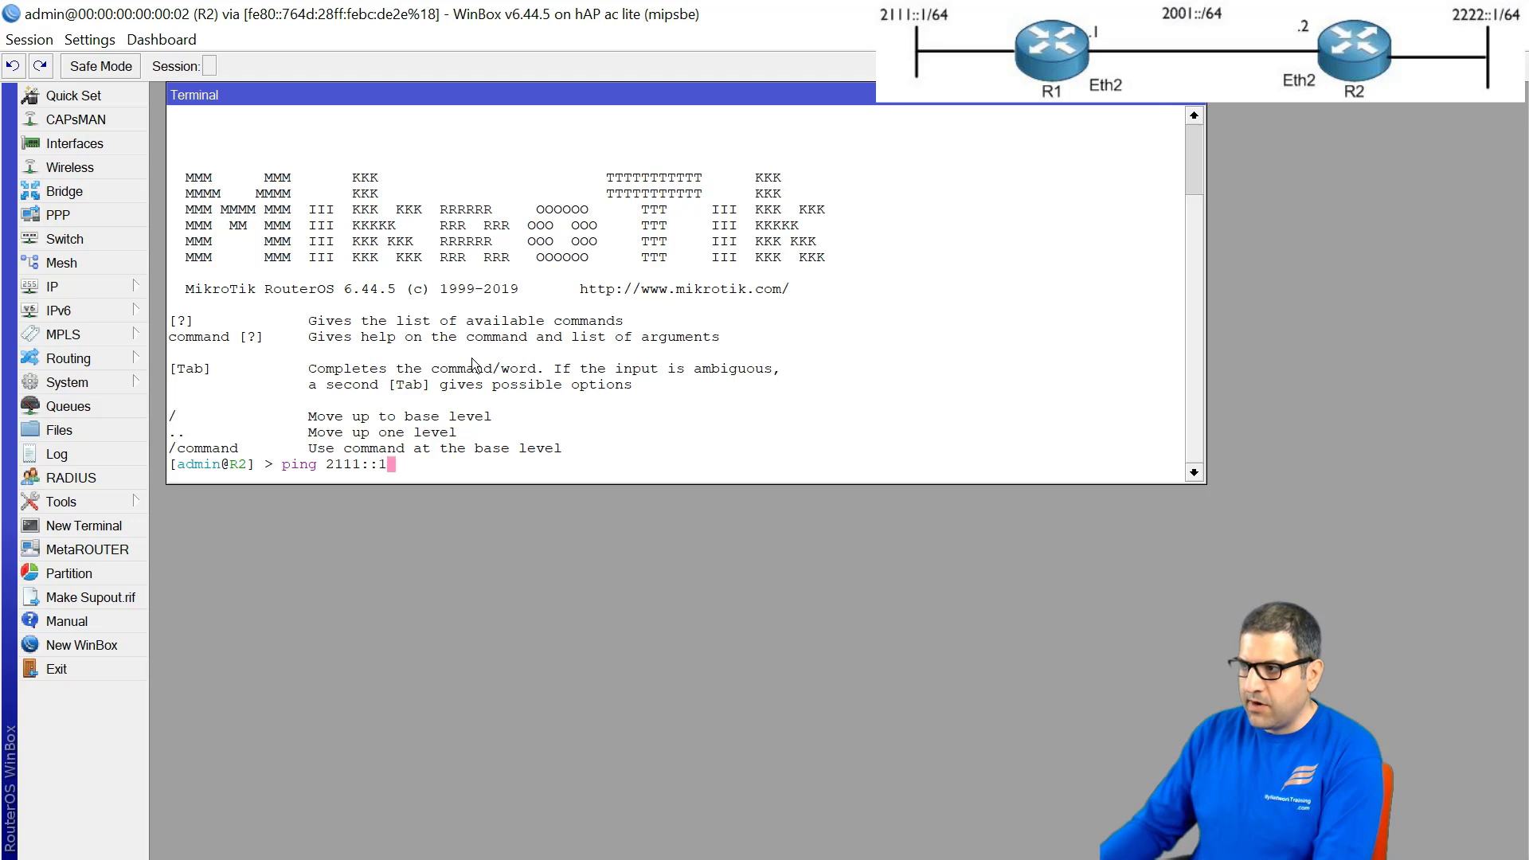
pyautogui.press('Return')
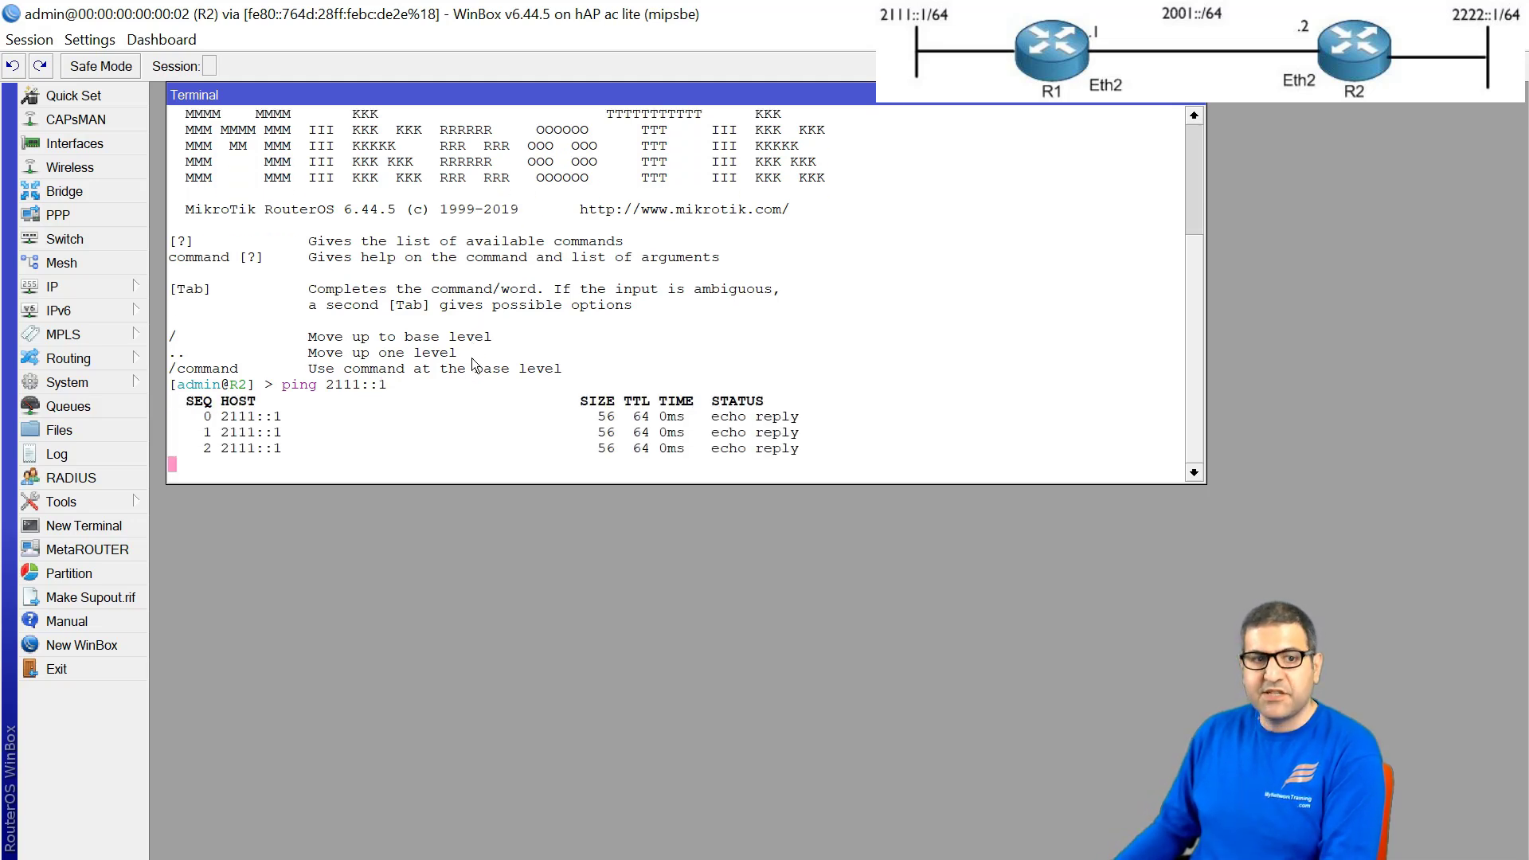
pyautogui.hotkey('ctrl', 'c')
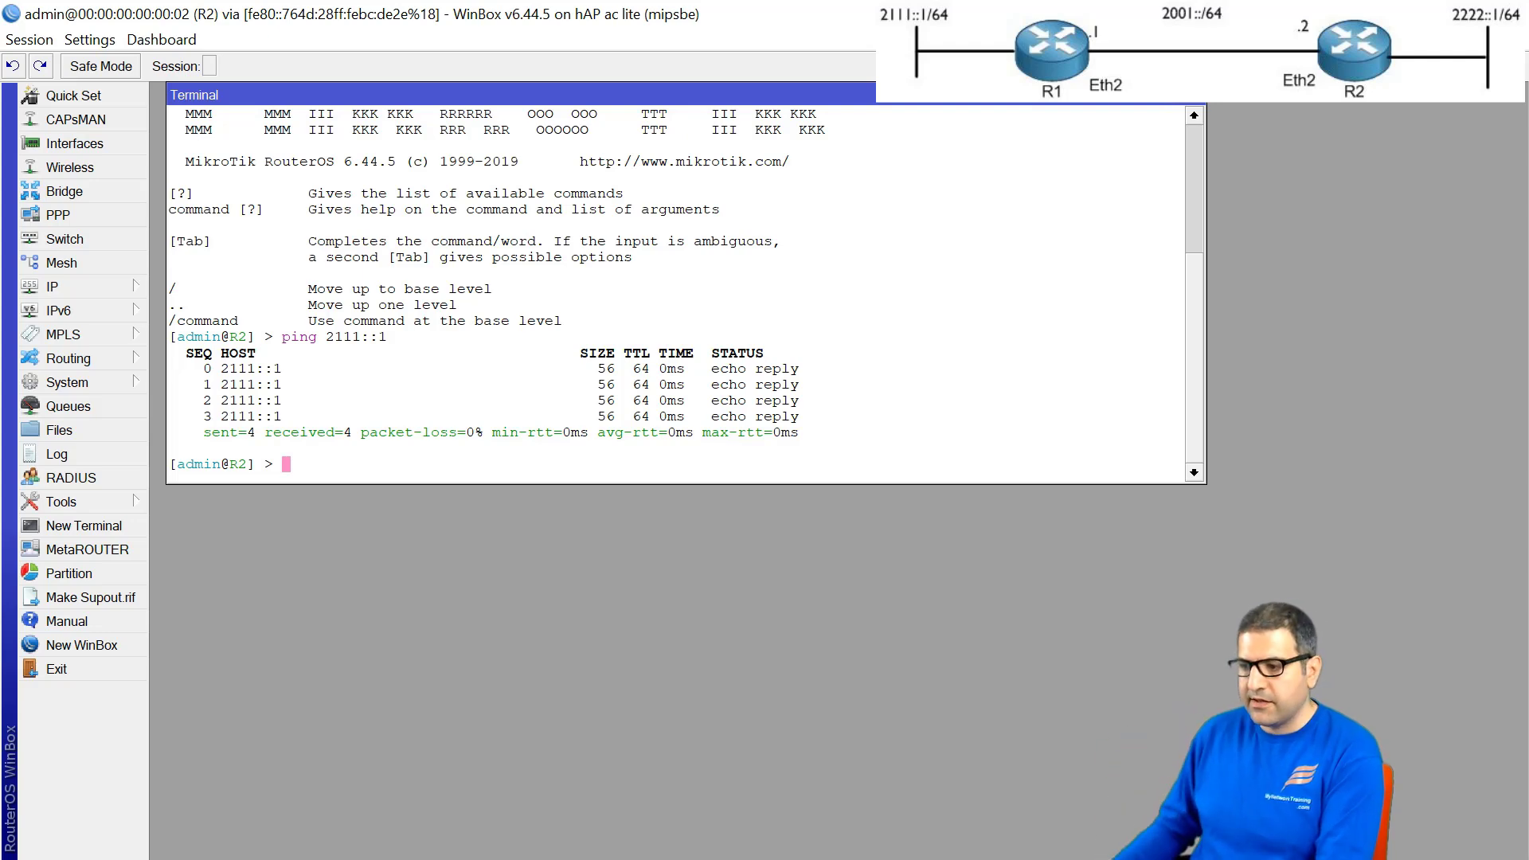
pyautogui.hotkey('alt', 'Tab')
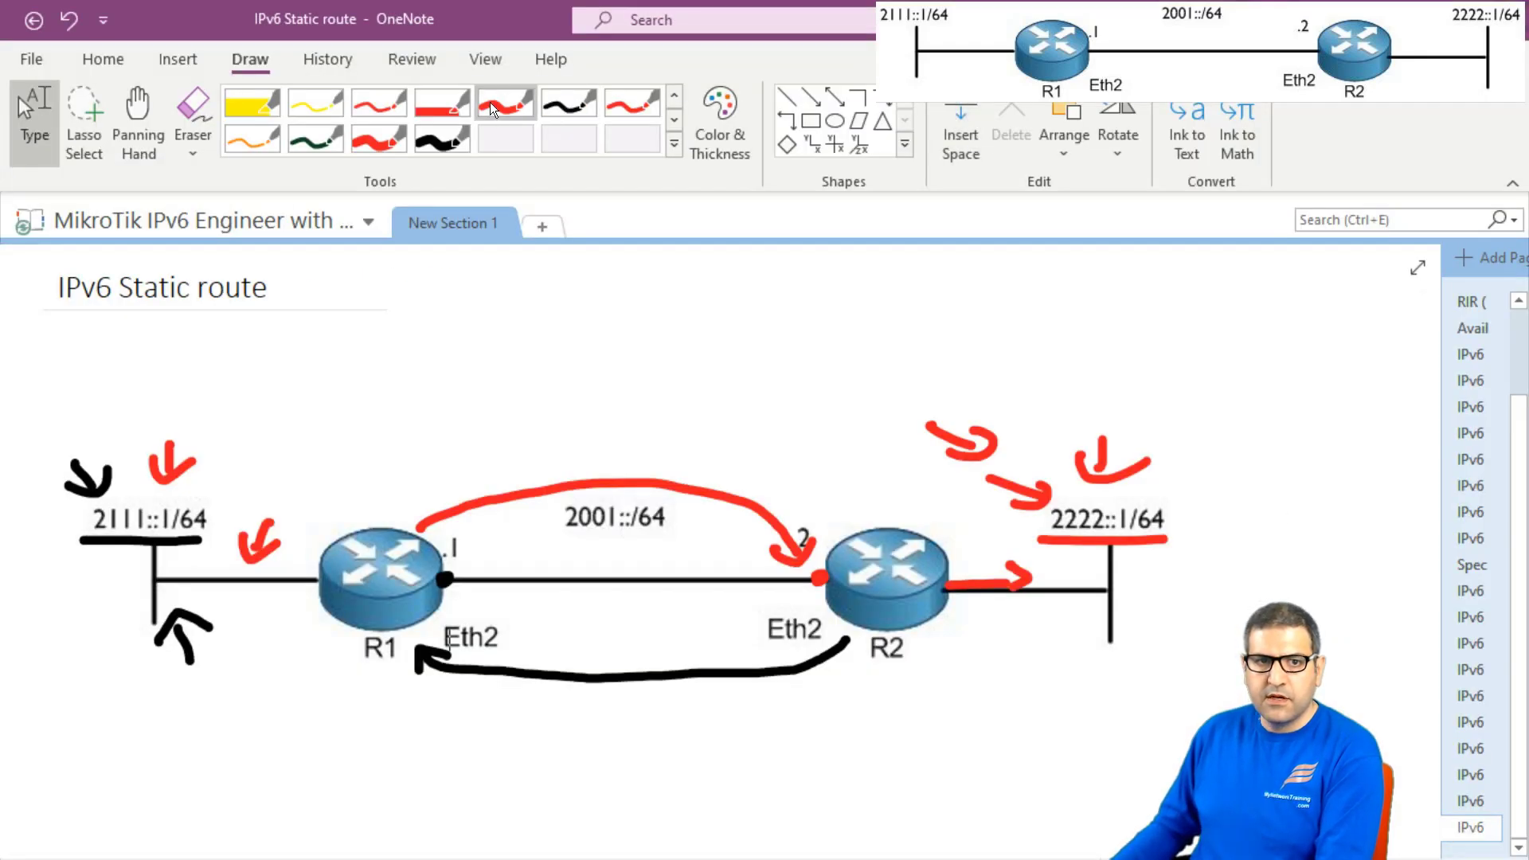
# - Draw black return-path arrows under the diagram from R2 back to 2111::1/64
pyautogui.click(459, 130)
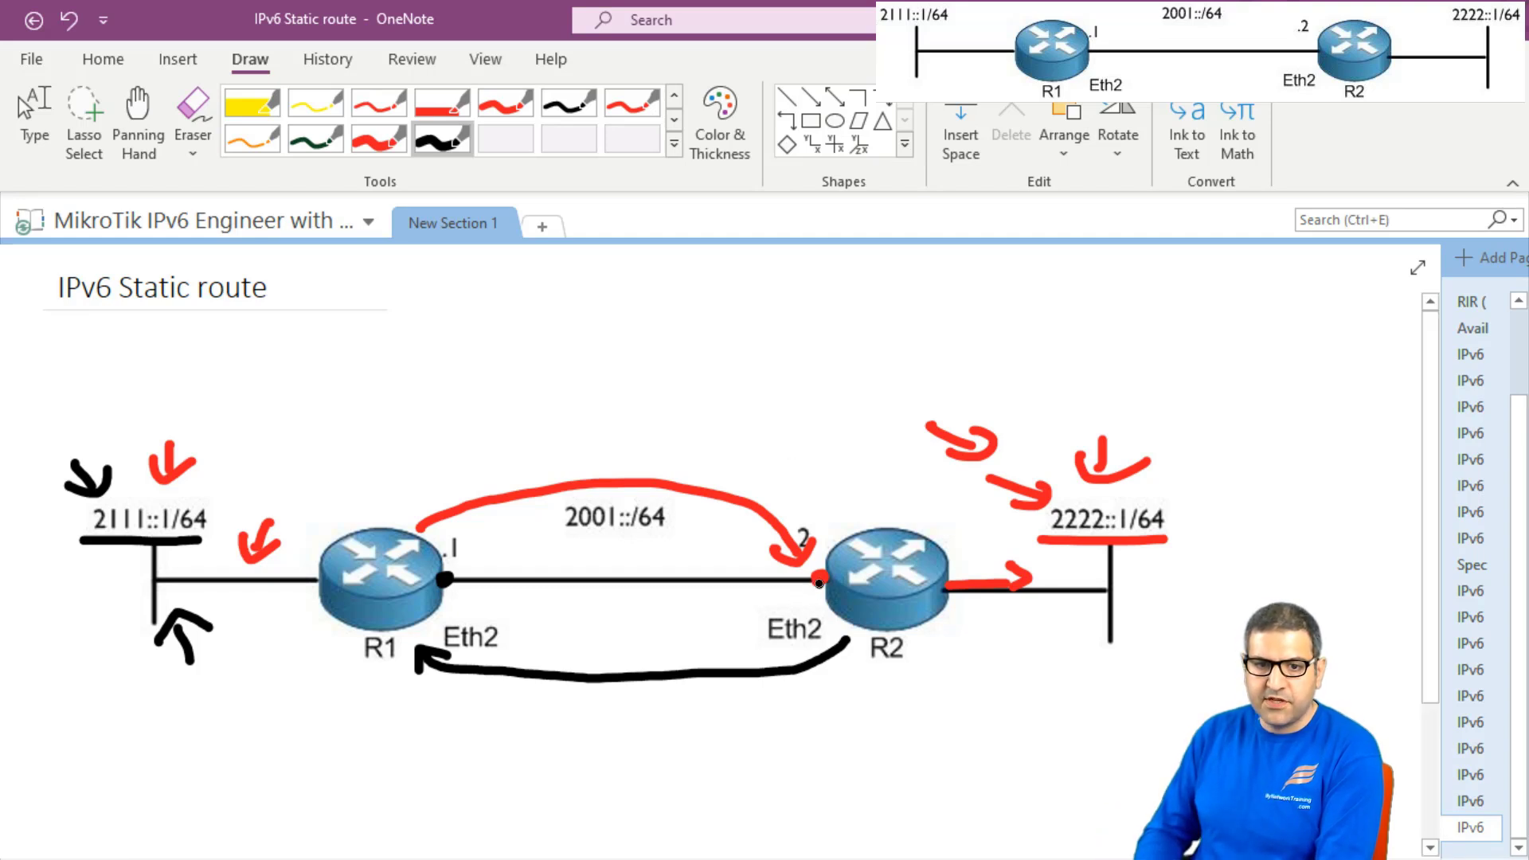
pyautogui.moveTo(819, 584)
pyautogui.mouseDown()
pyautogui.moveTo(726, 618)
pyautogui.moveTo(382, 643)
pyautogui.moveTo(210, 615)
pyautogui.moveTo(259, 608)
pyautogui.mouseUp()
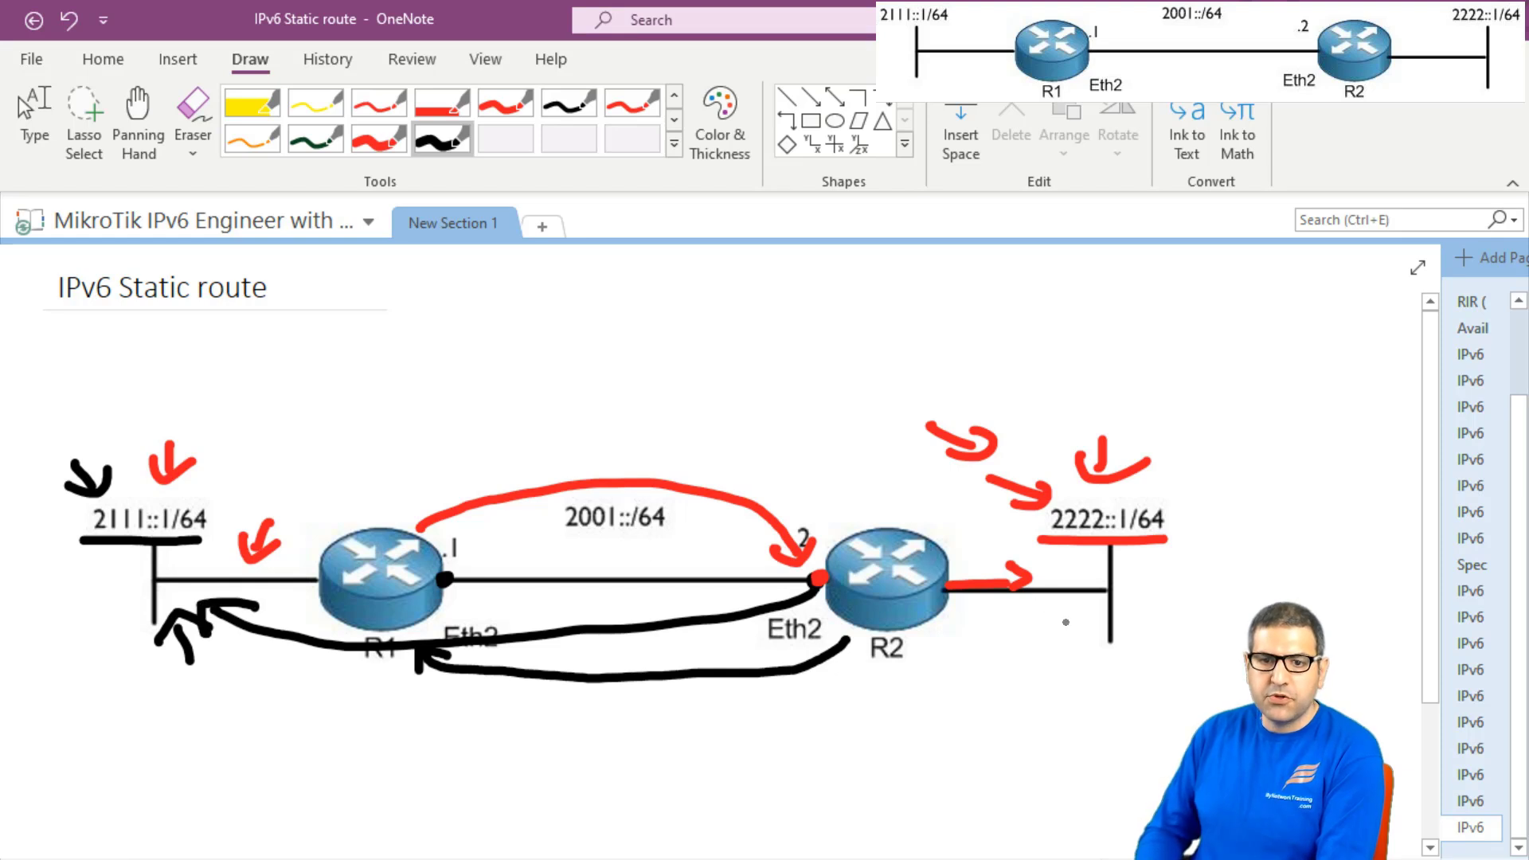
pyautogui.moveTo(1080, 620)
pyautogui.mouseDown()
pyautogui.moveTo(967, 717)
pyautogui.moveTo(456, 773)
pyautogui.moveTo(168, 721)
pyautogui.moveTo(107, 643)
pyautogui.moveTo(135, 618)
pyautogui.mouseUp()
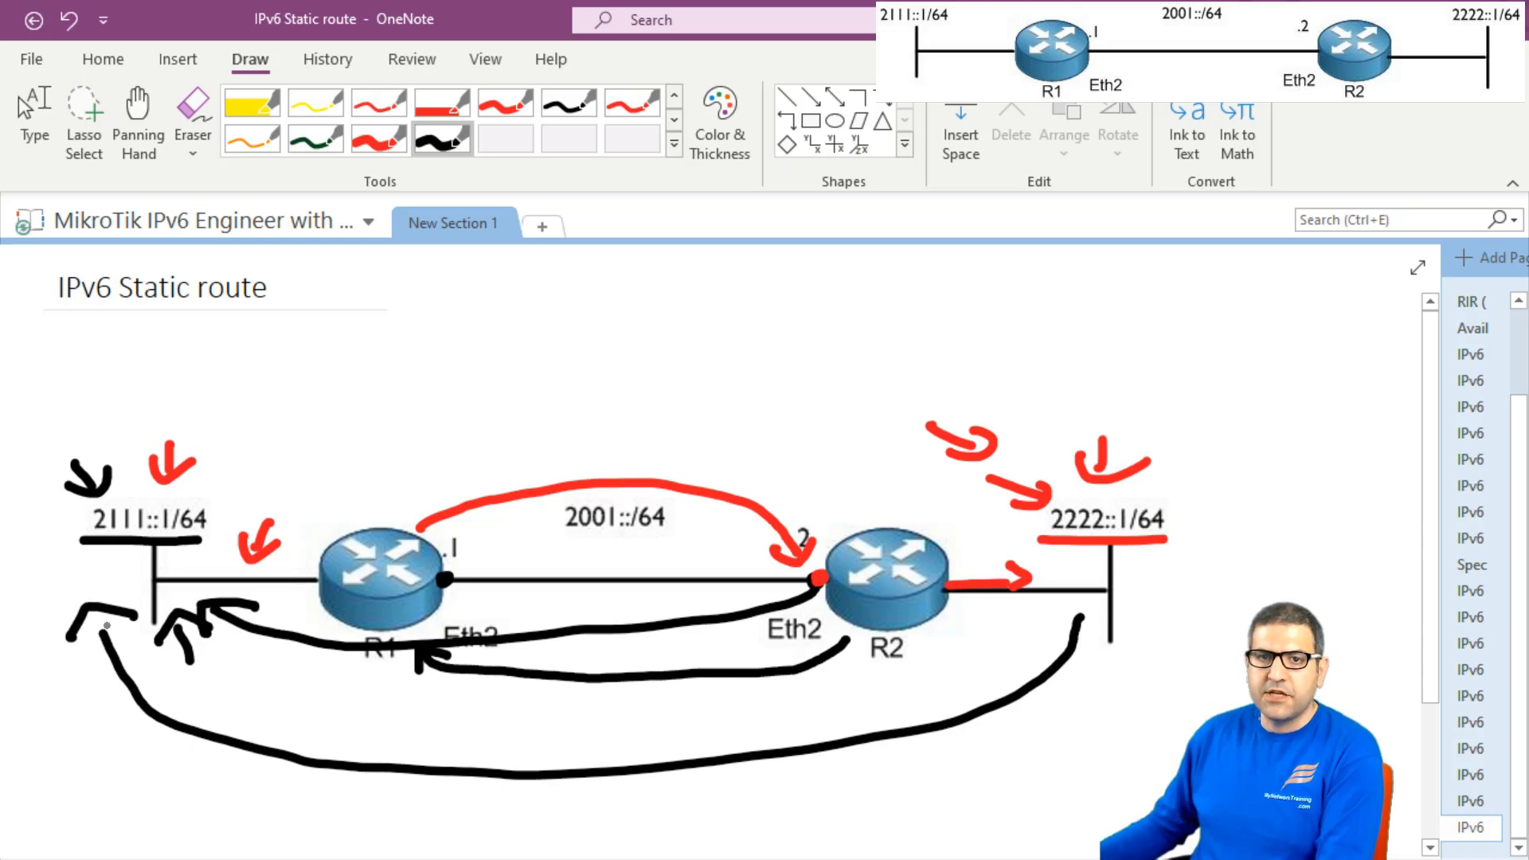
pyautogui.click(34, 119)
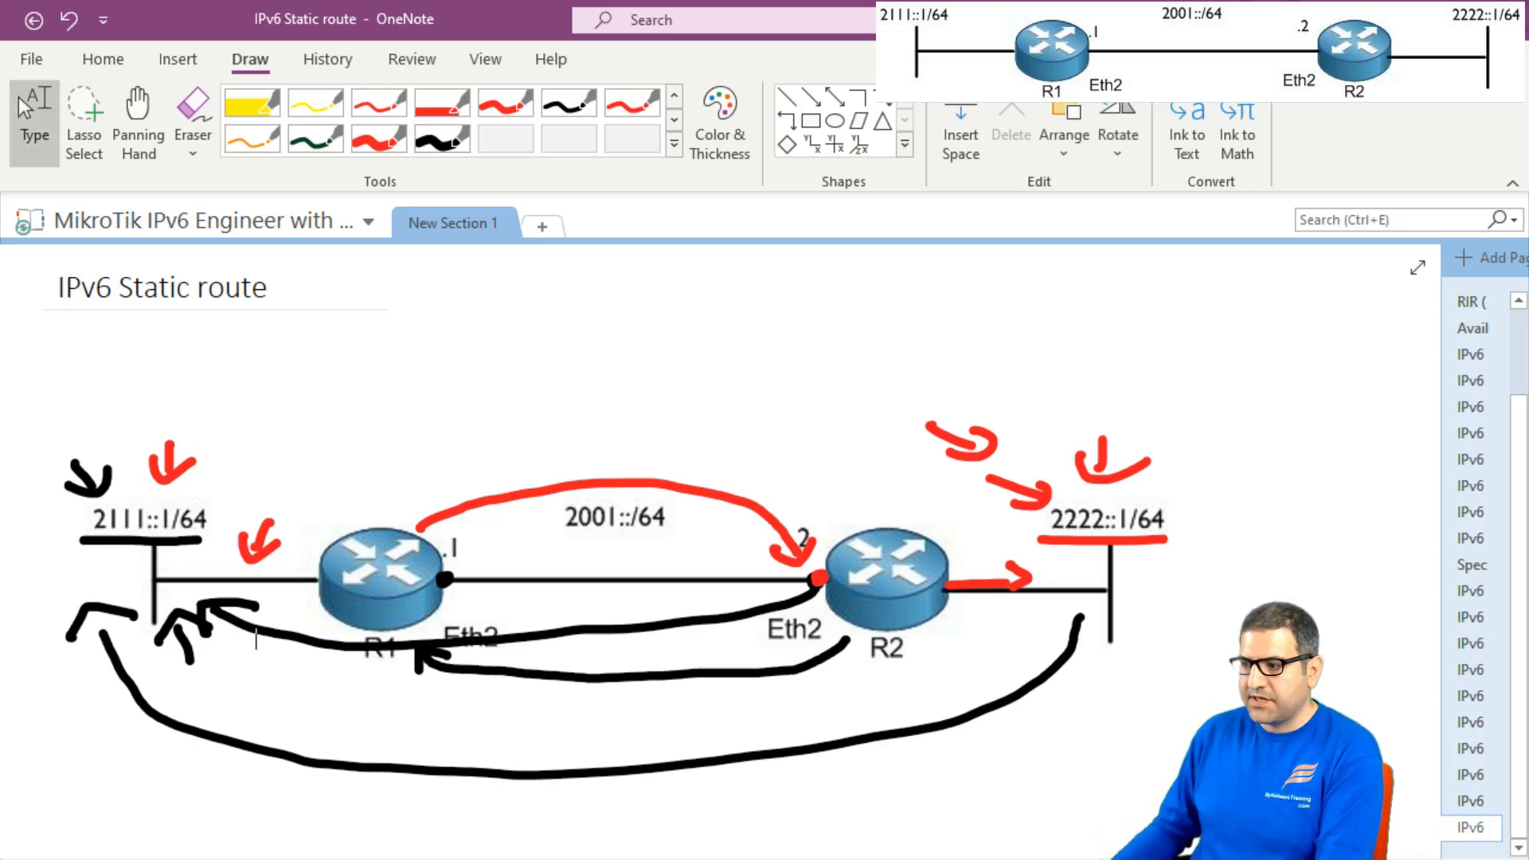
pyautogui.hotkey('alt', 'Tab')
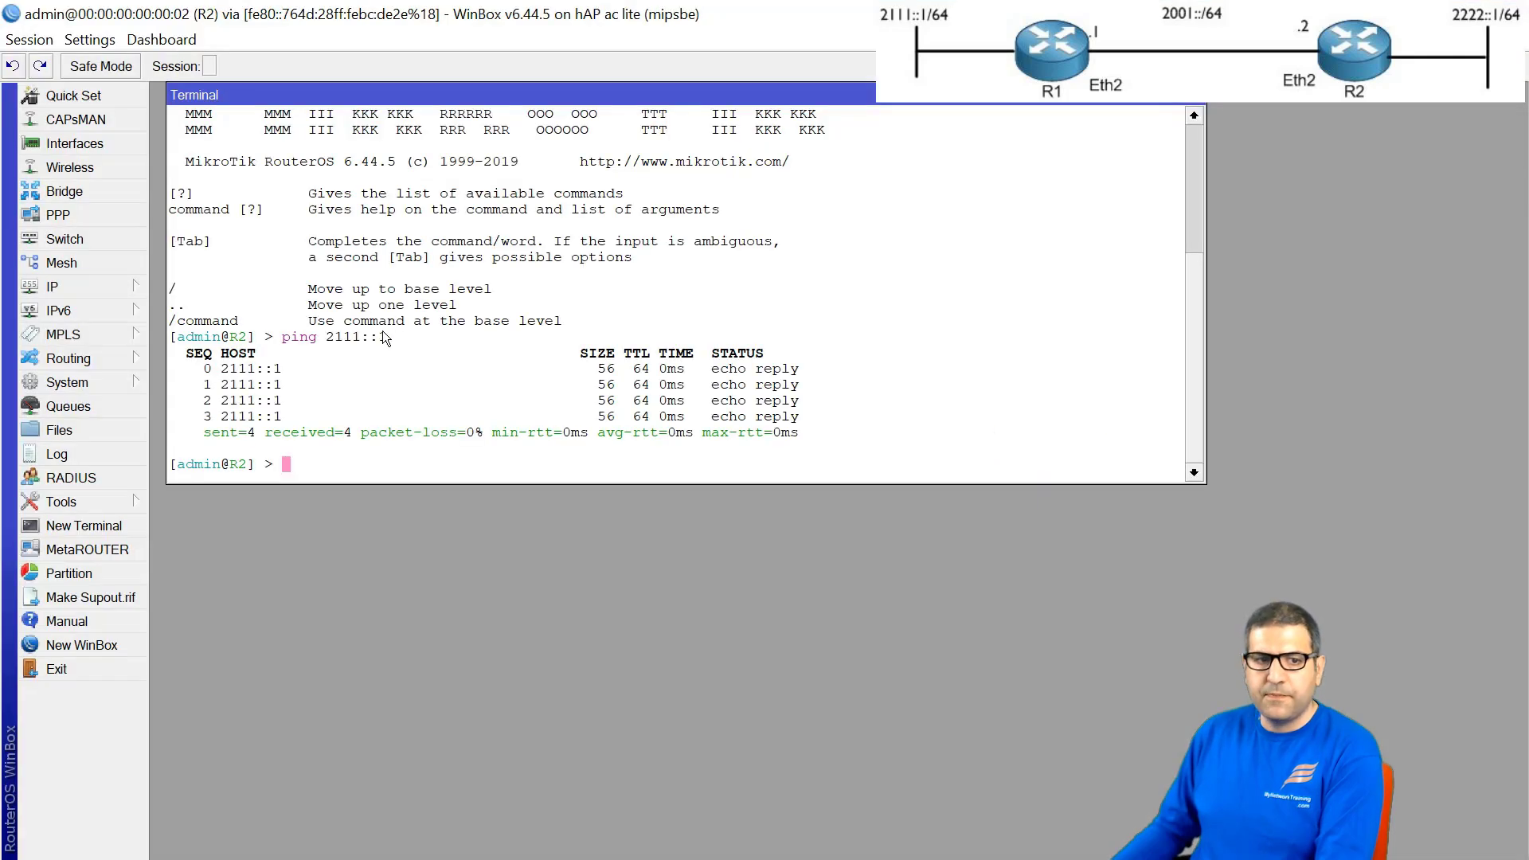
# - Rerun ping 2111::1 with src-address=2222::1 and get continuous echo replies
pyautogui.press('Up')
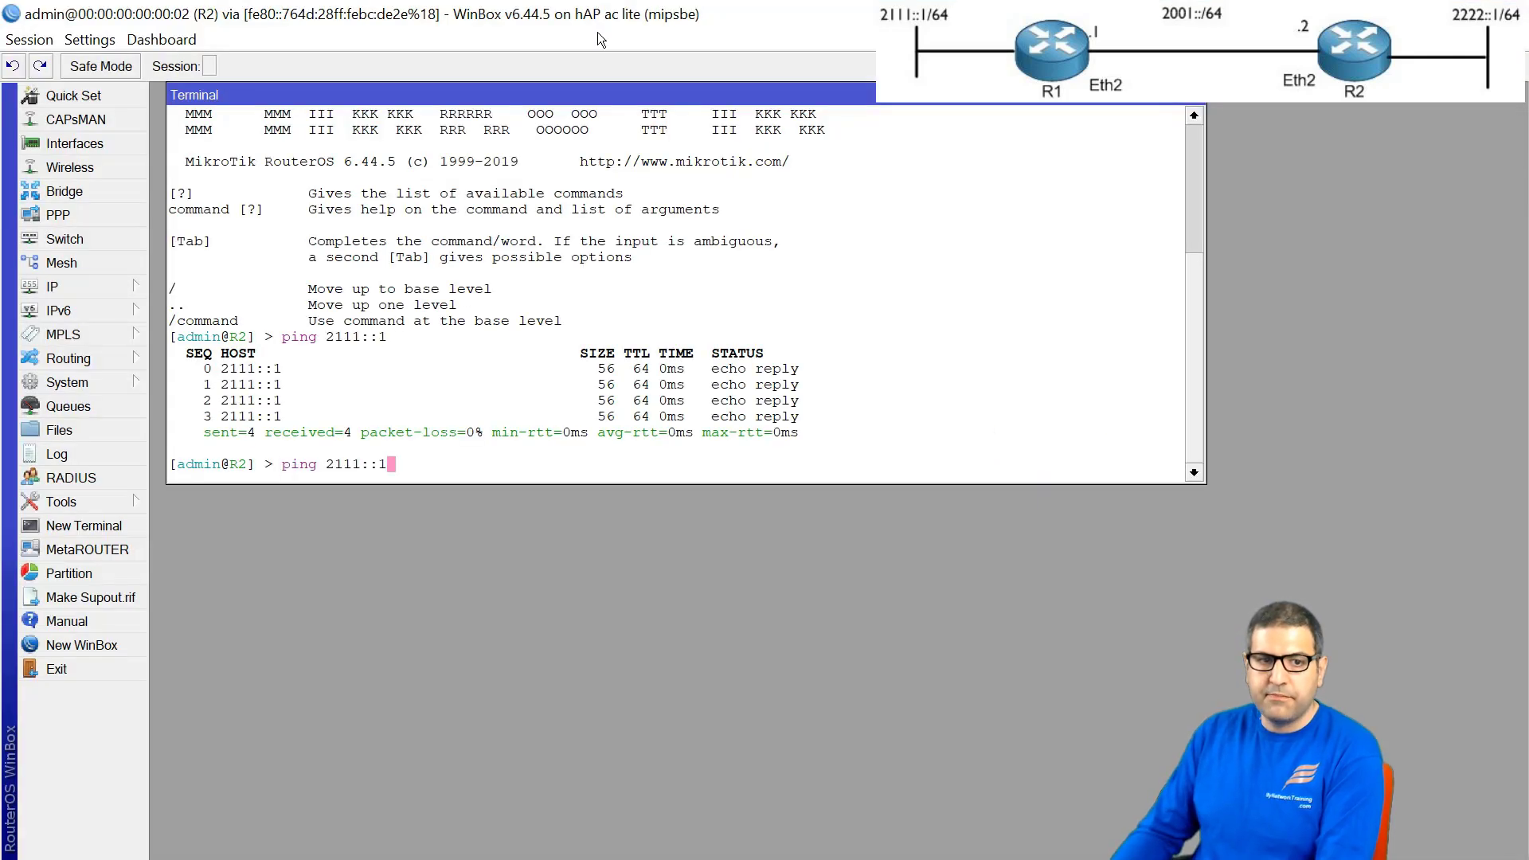
pyautogui.write('src')
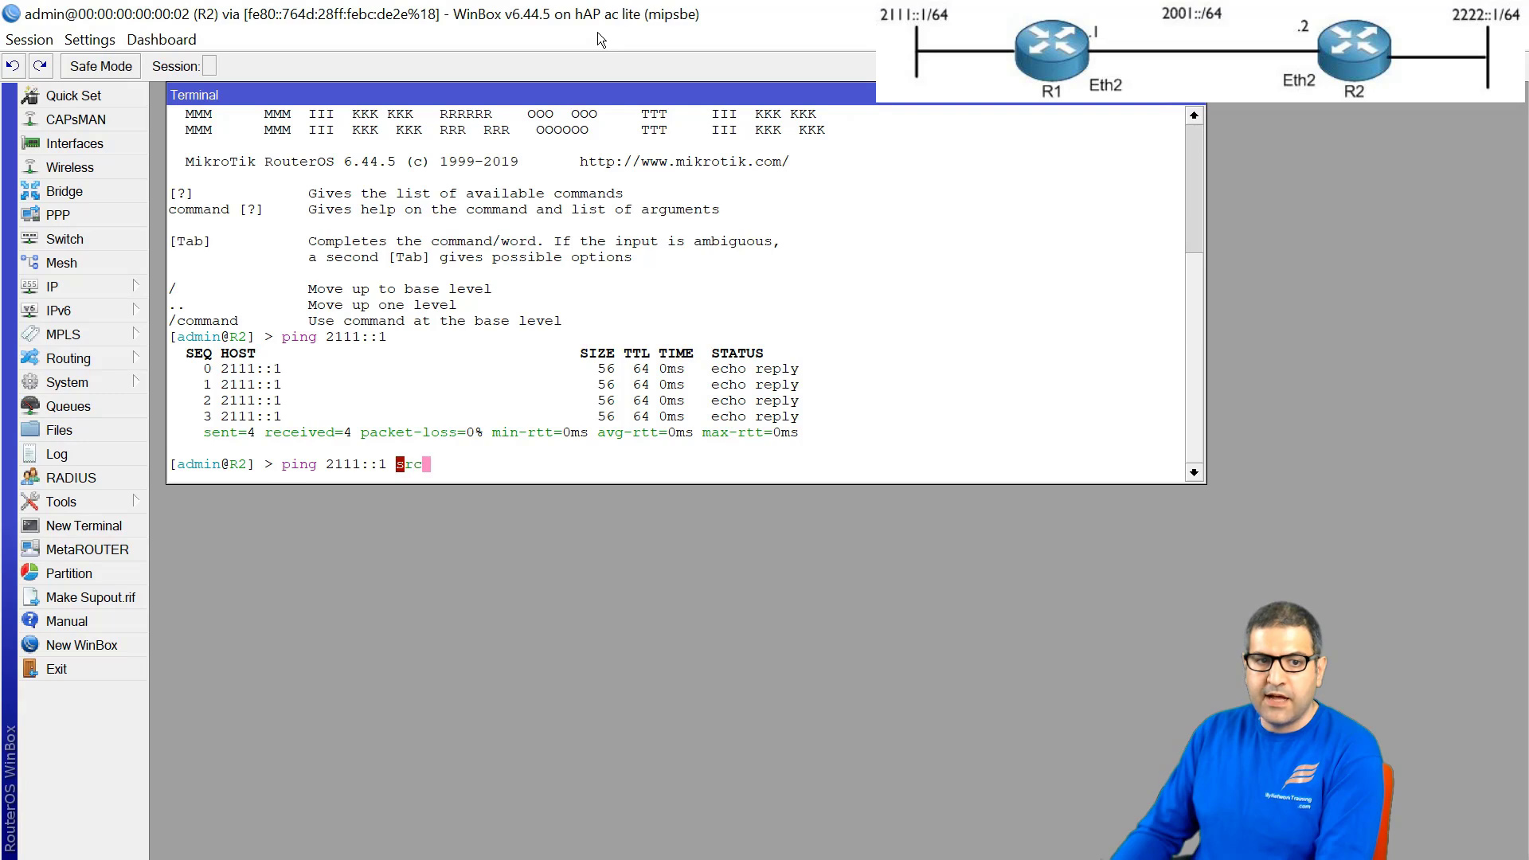
pyautogui.press('Tab')
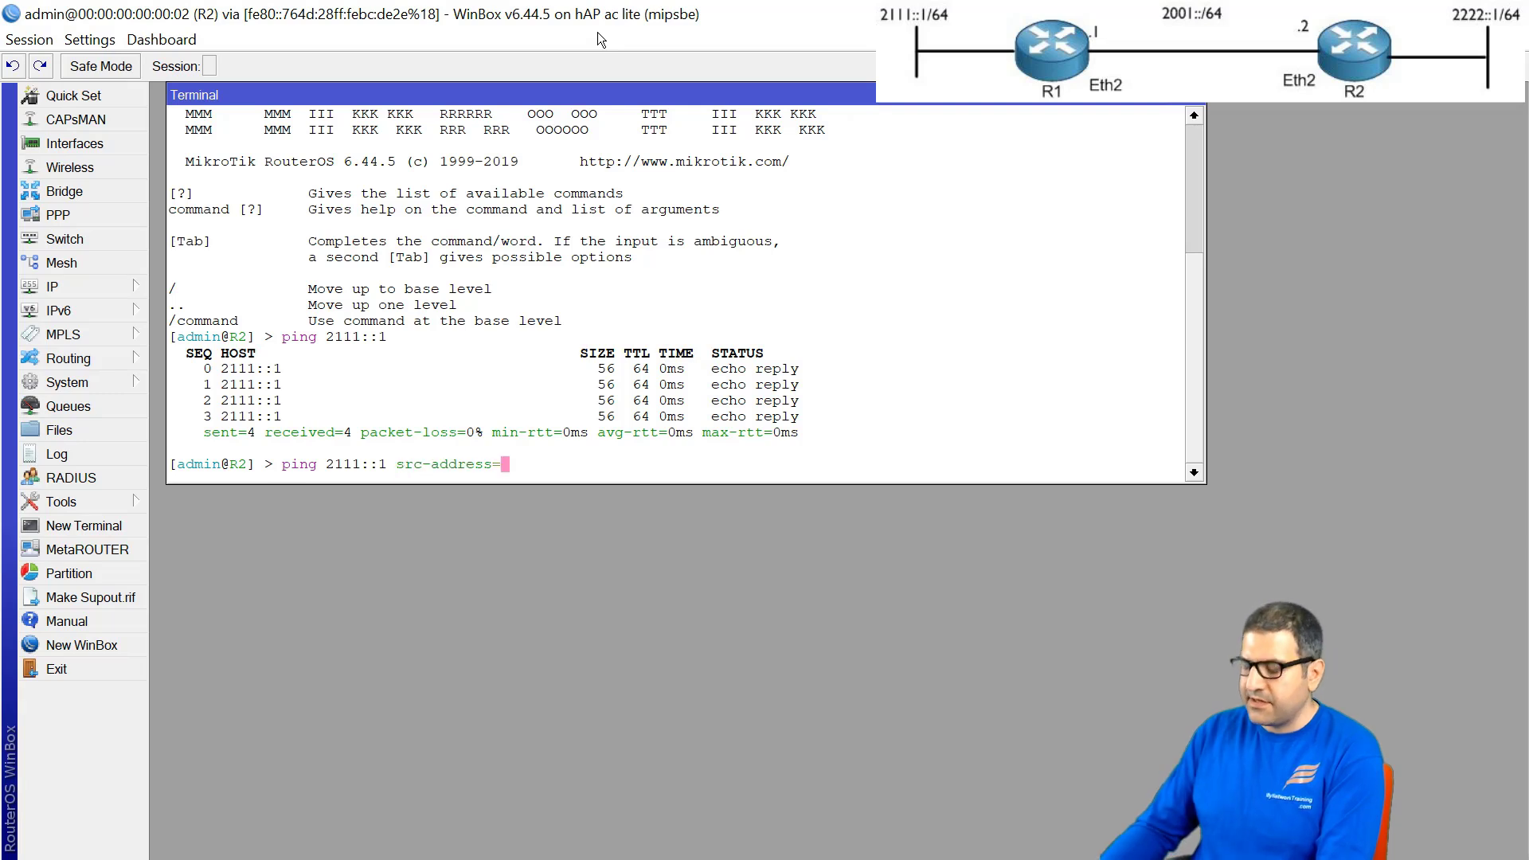
pyautogui.write('22')
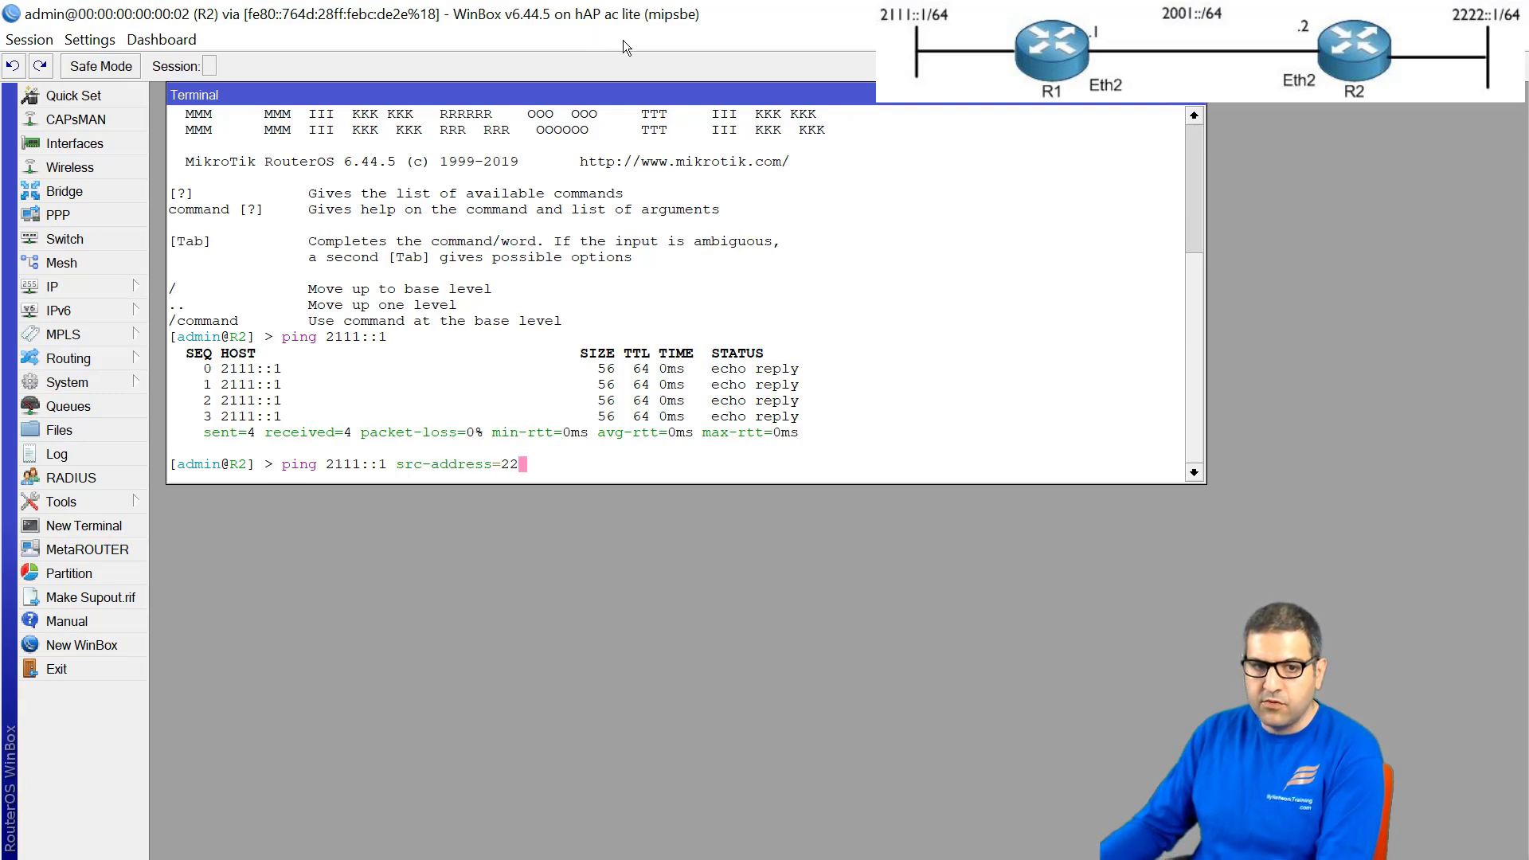
pyautogui.write('22::1')
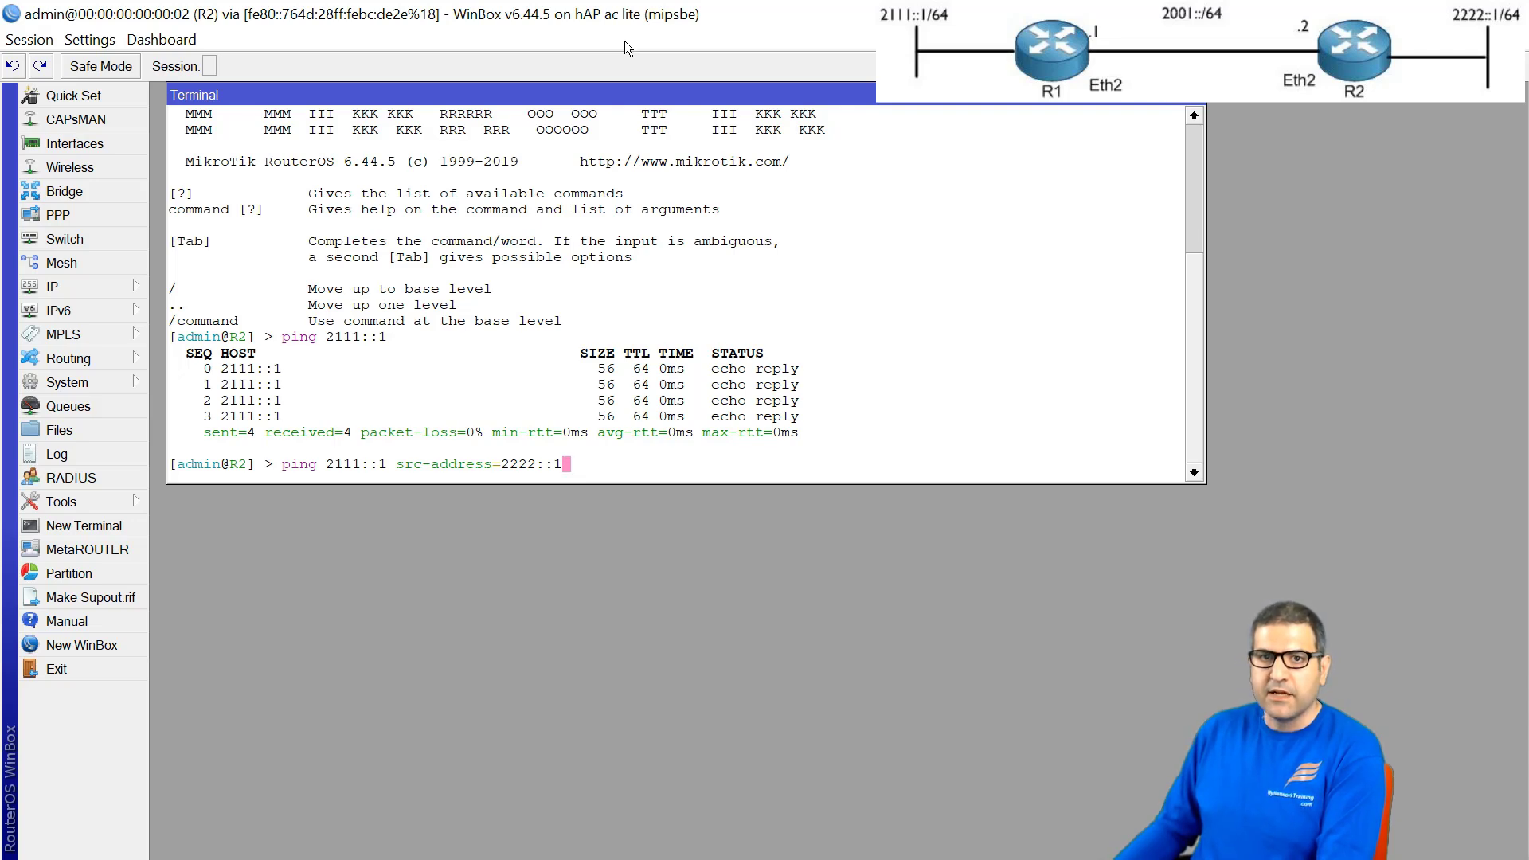
pyautogui.press('Return')
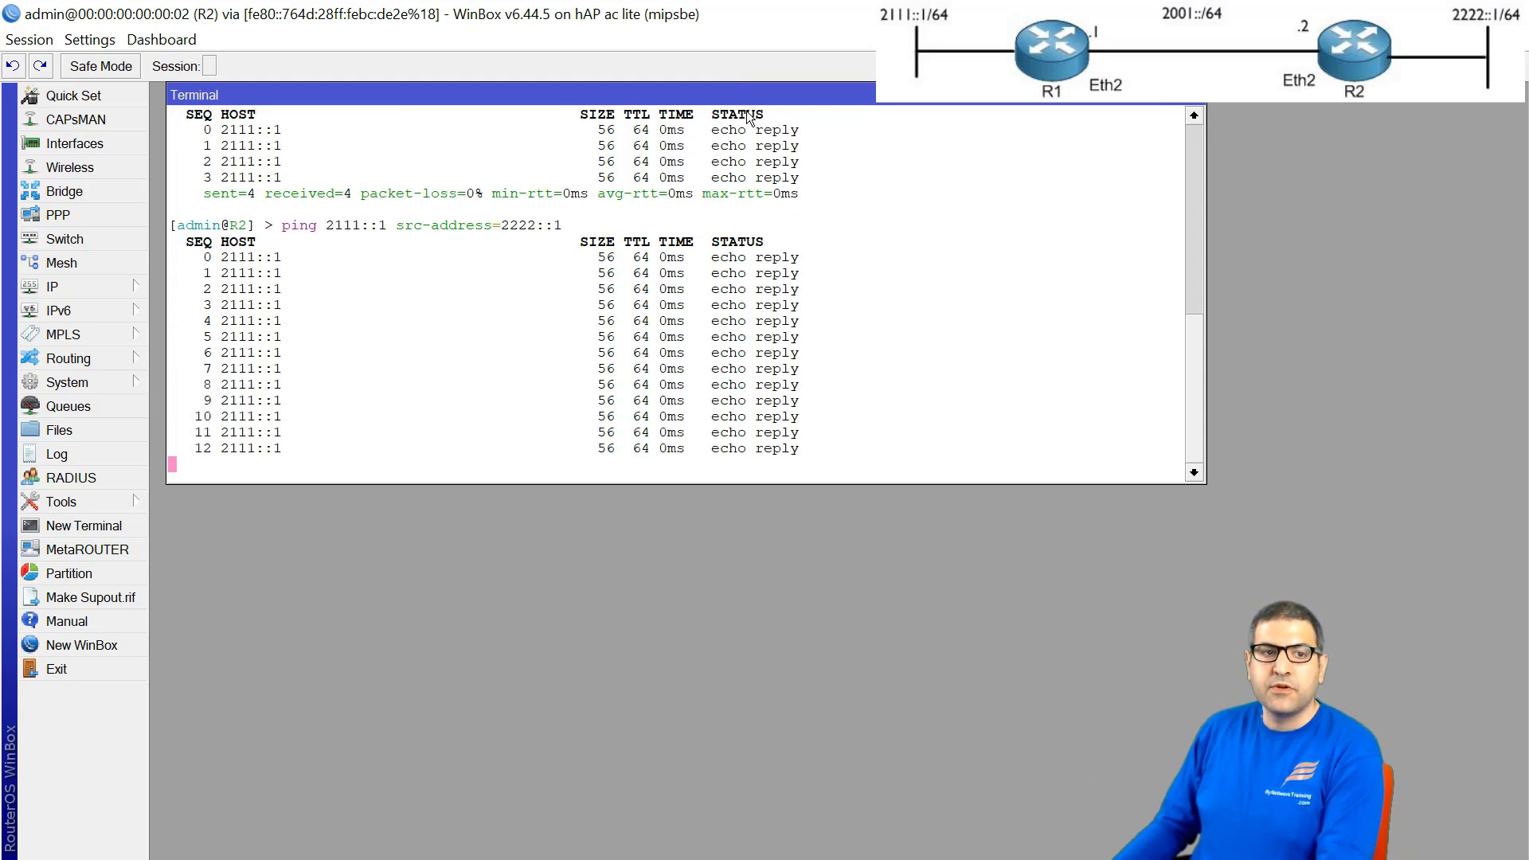
pyautogui.click(128, 309)
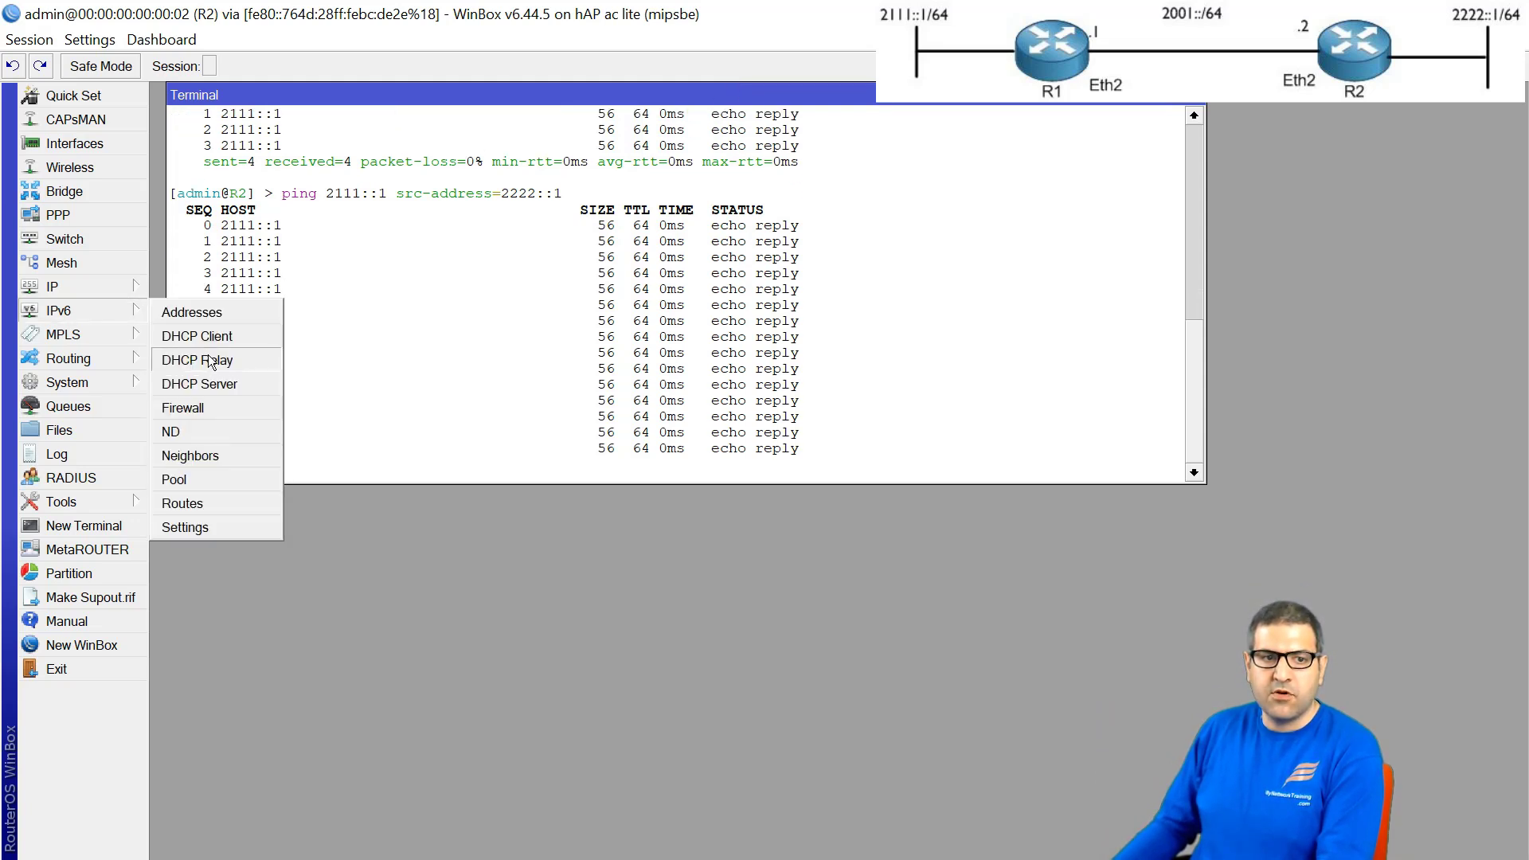
# - Open R2's IPv6 route list and select the ::/0 default route via 2001::1
pyautogui.click(215, 504)
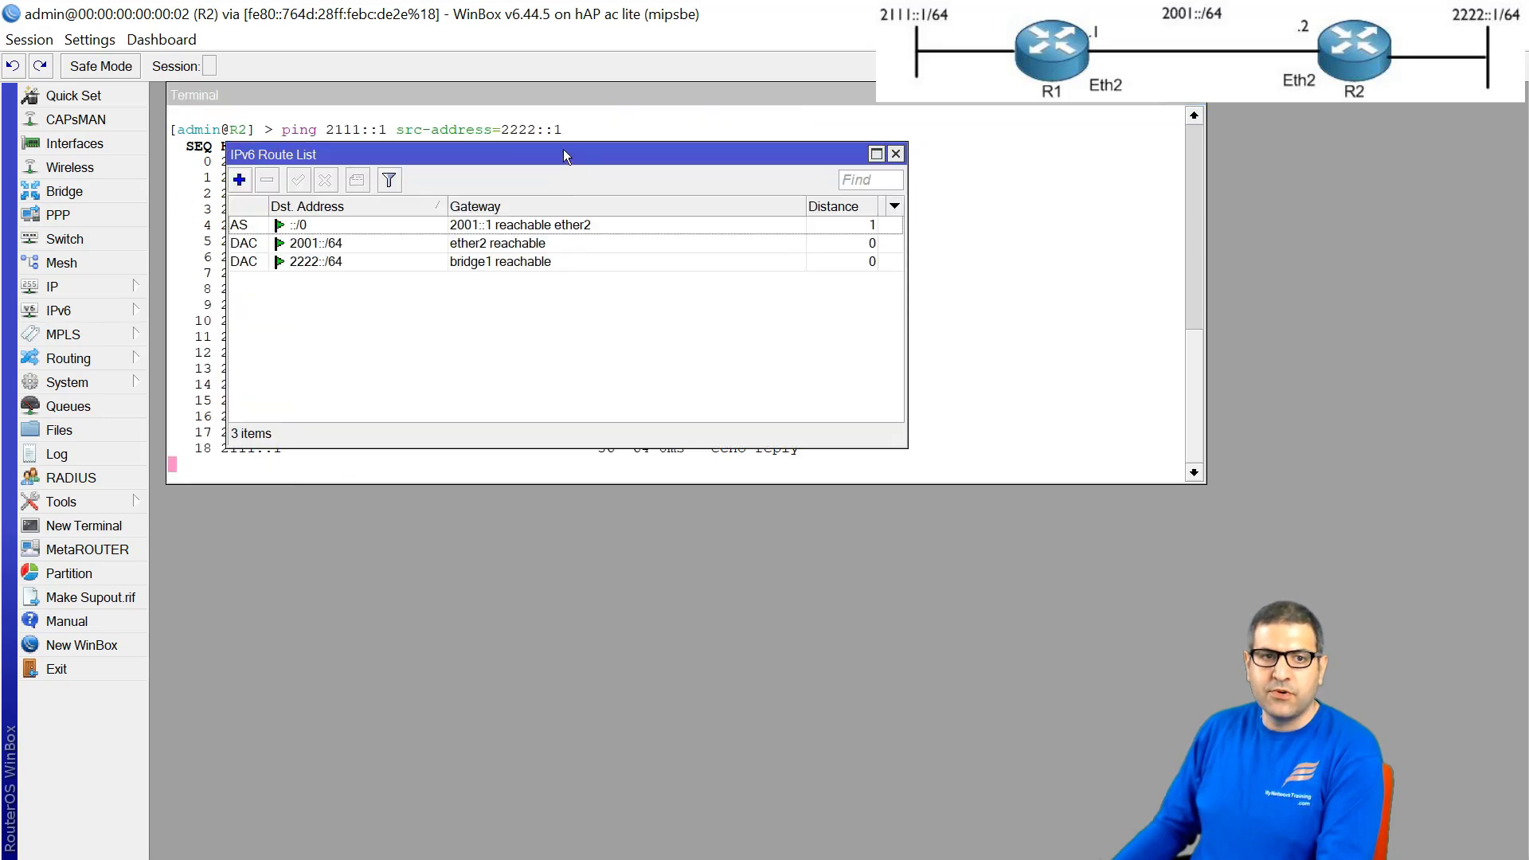
pyautogui.moveTo(561, 155); pyautogui.dragTo(636, 233)
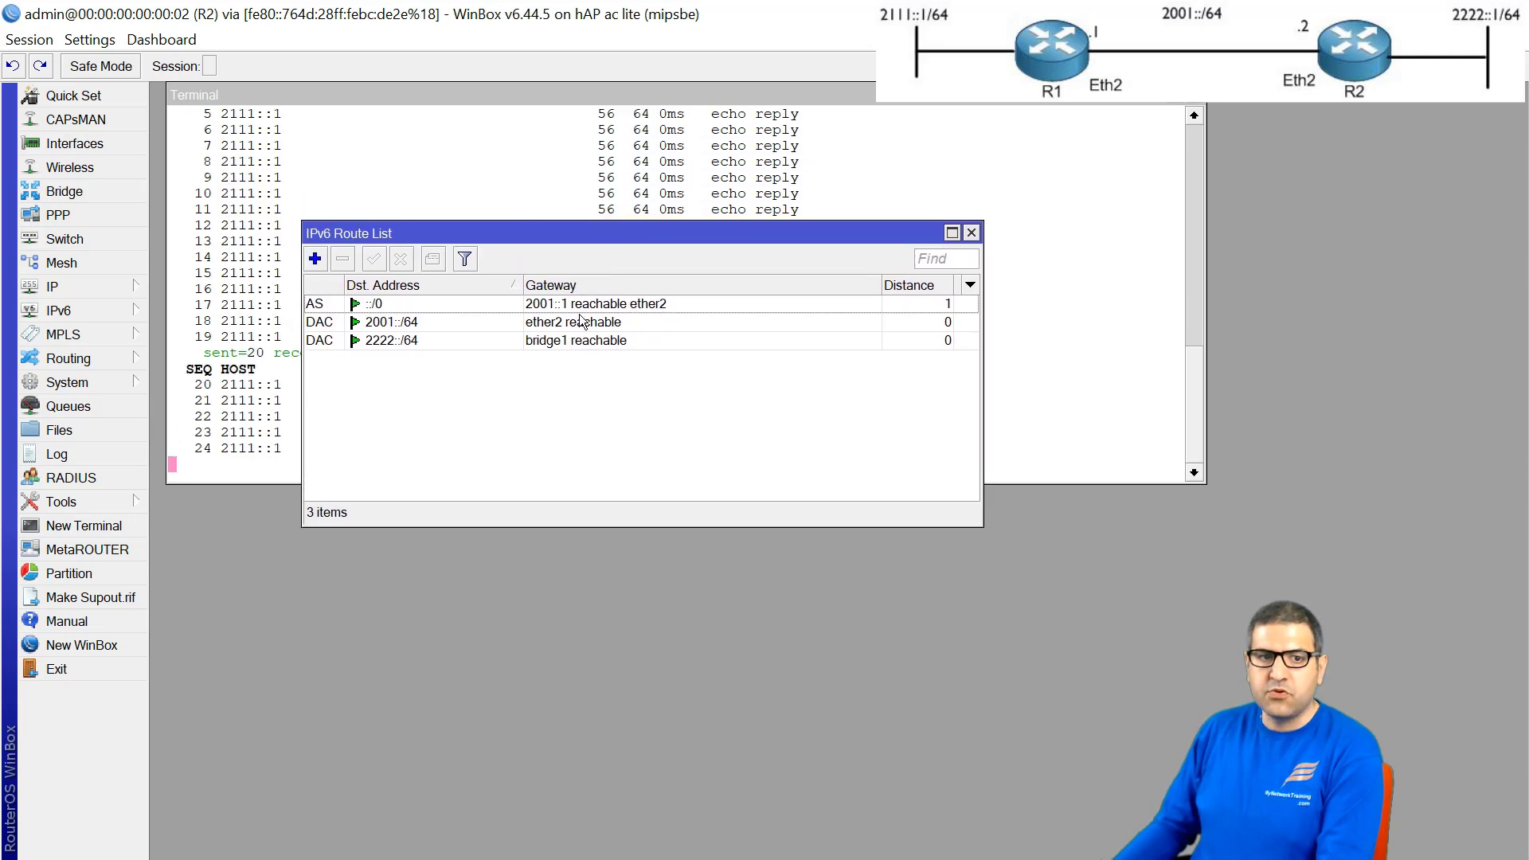
pyautogui.click(384, 306)
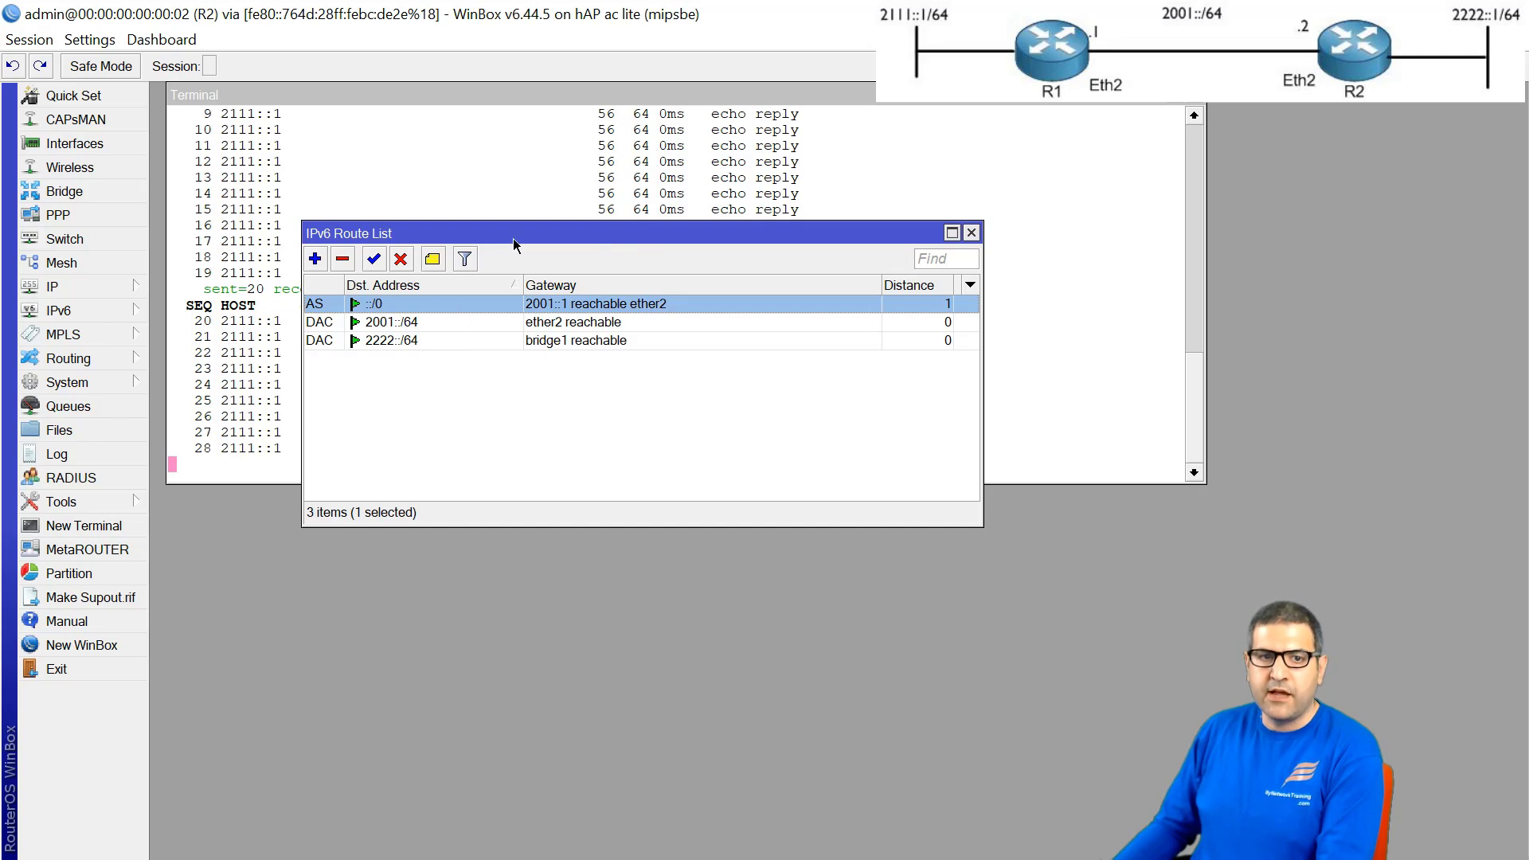
pyautogui.moveTo(513, 238); pyautogui.dragTo(486, 308)
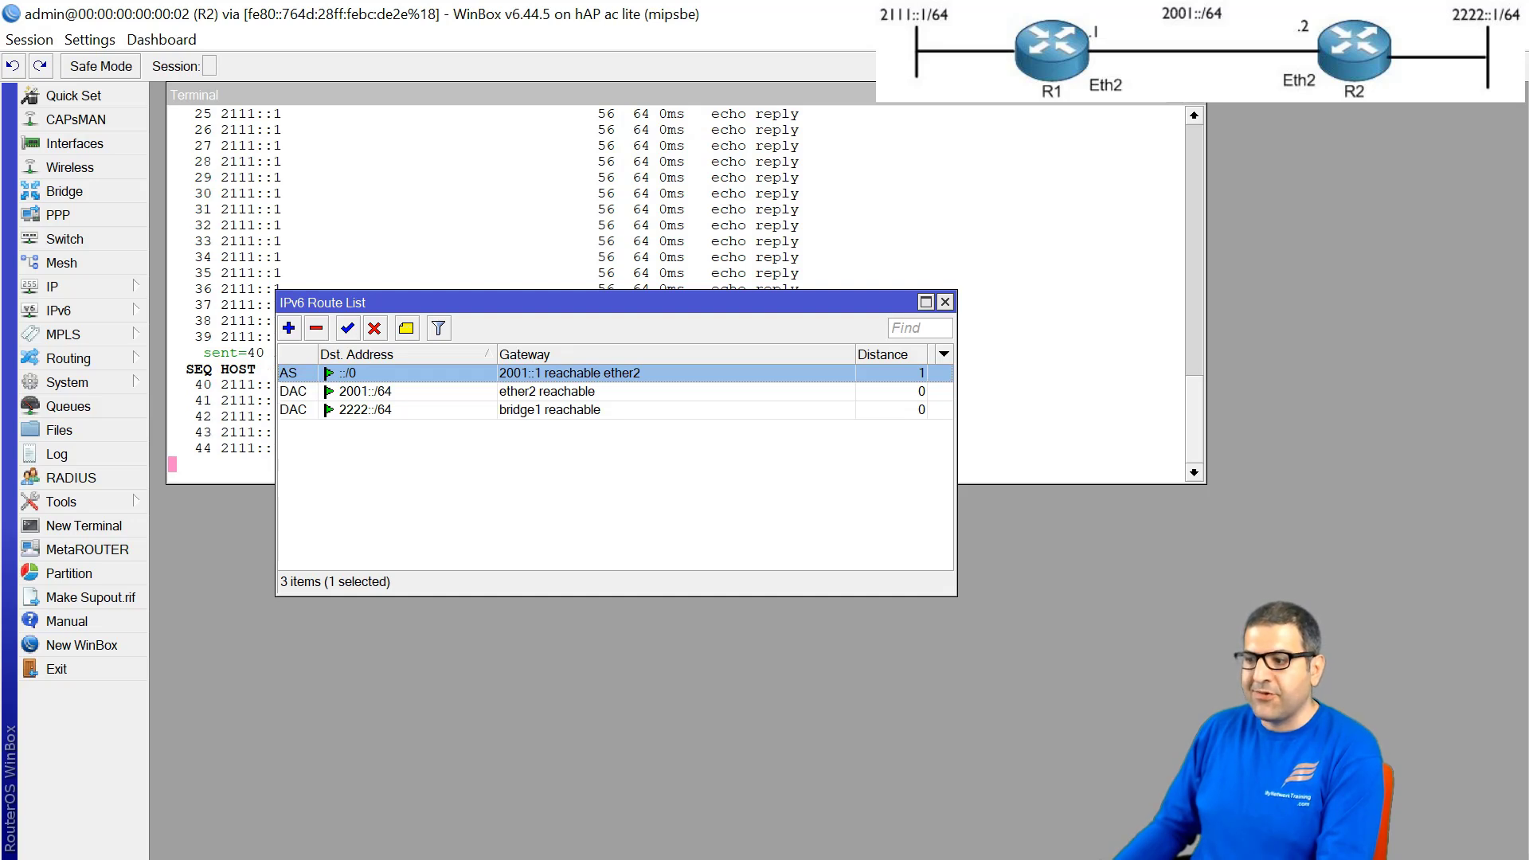
pyautogui.hotkey('alt', 'Tab')
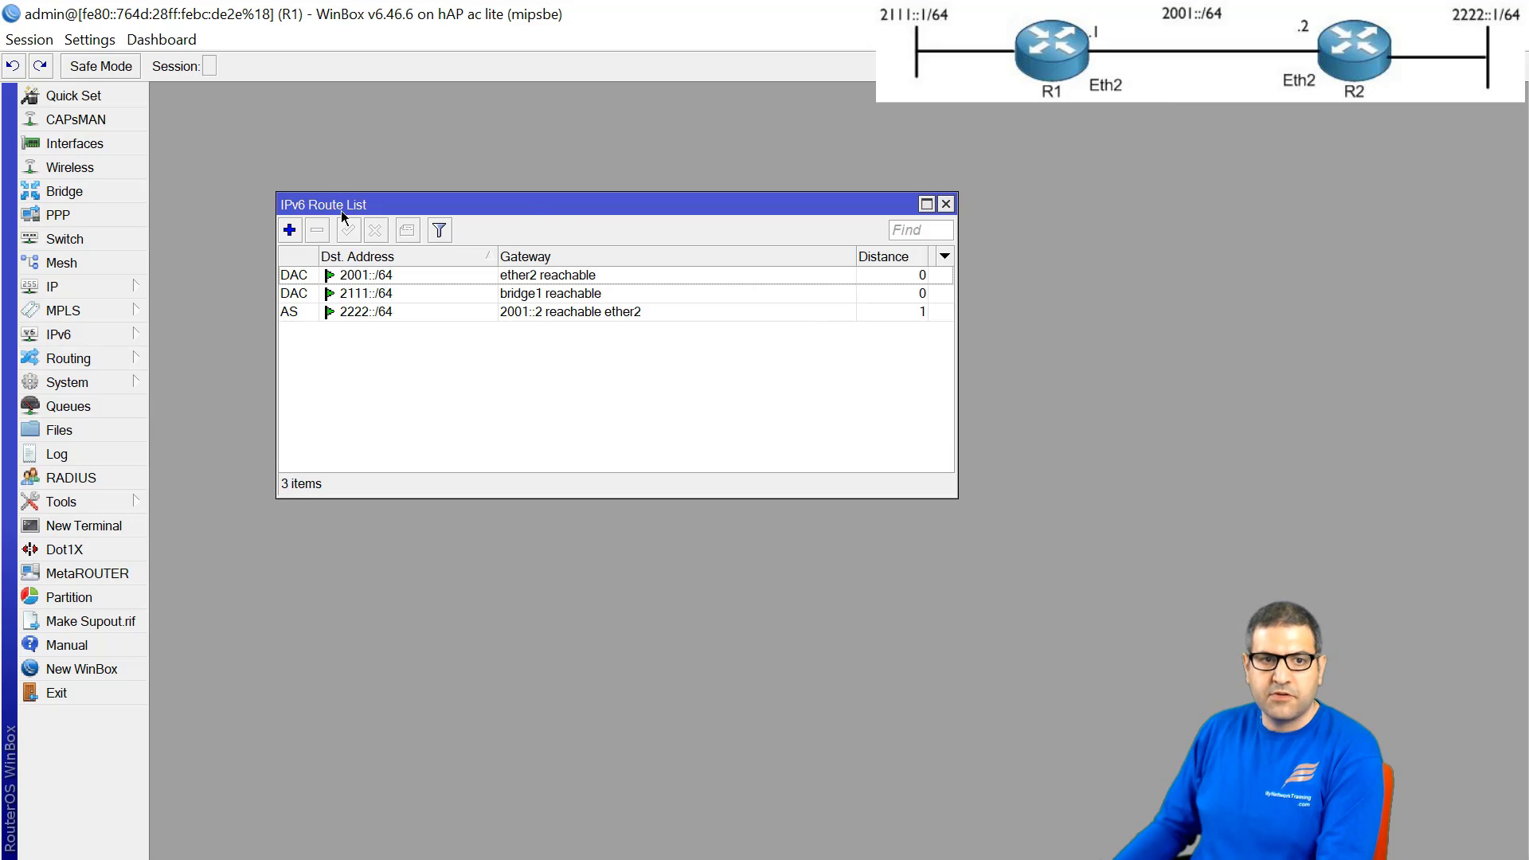
# - Inspect R1's static route 2222::/64 via 2001::2 on ether2, then close the list
pyautogui.moveTo(340, 209); pyautogui.dragTo(295, 199)
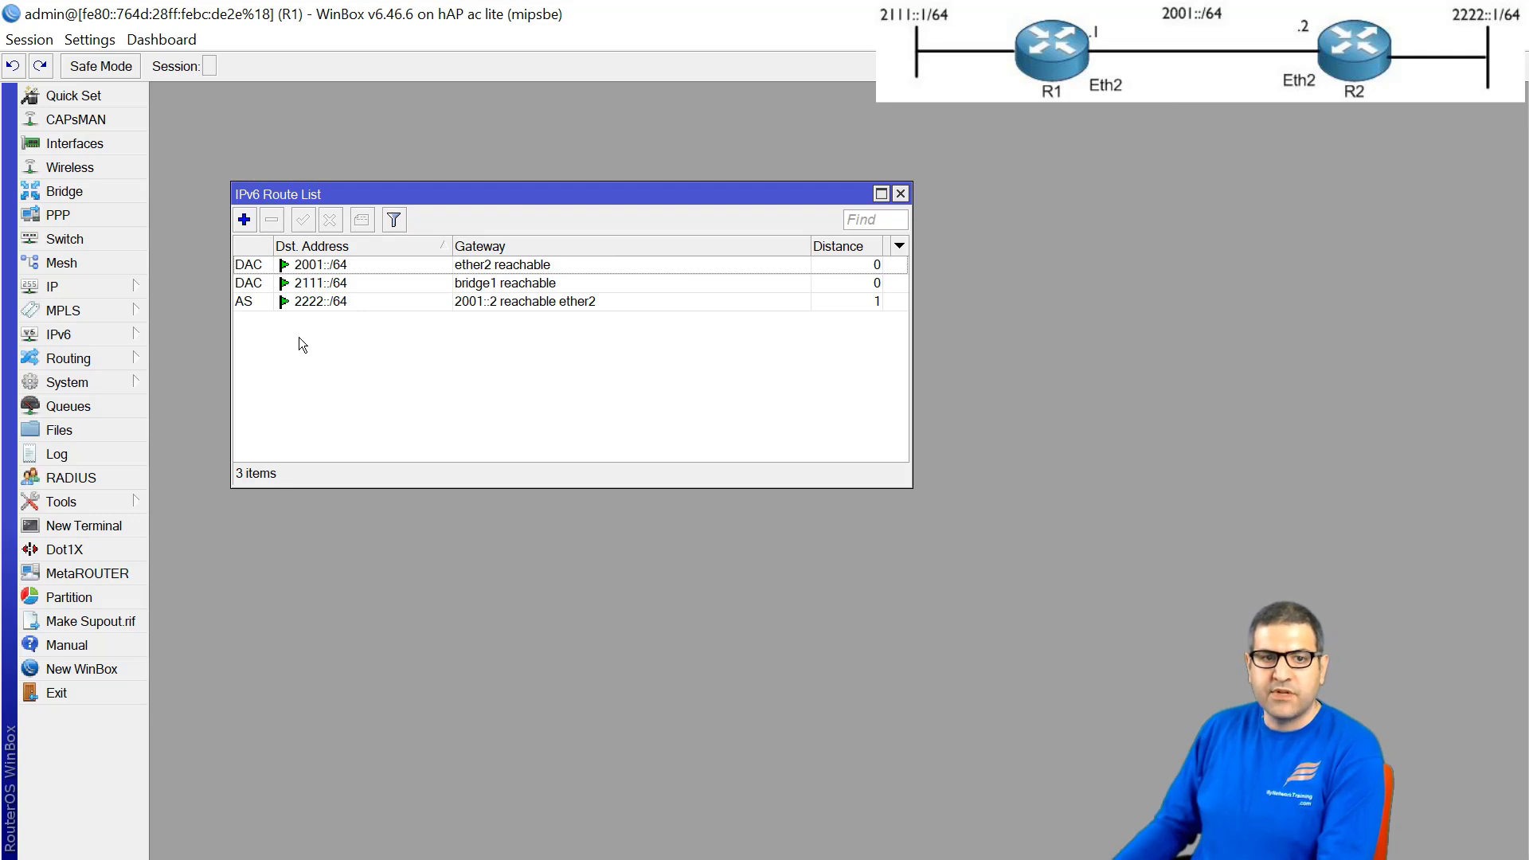
pyautogui.click(280, 306)
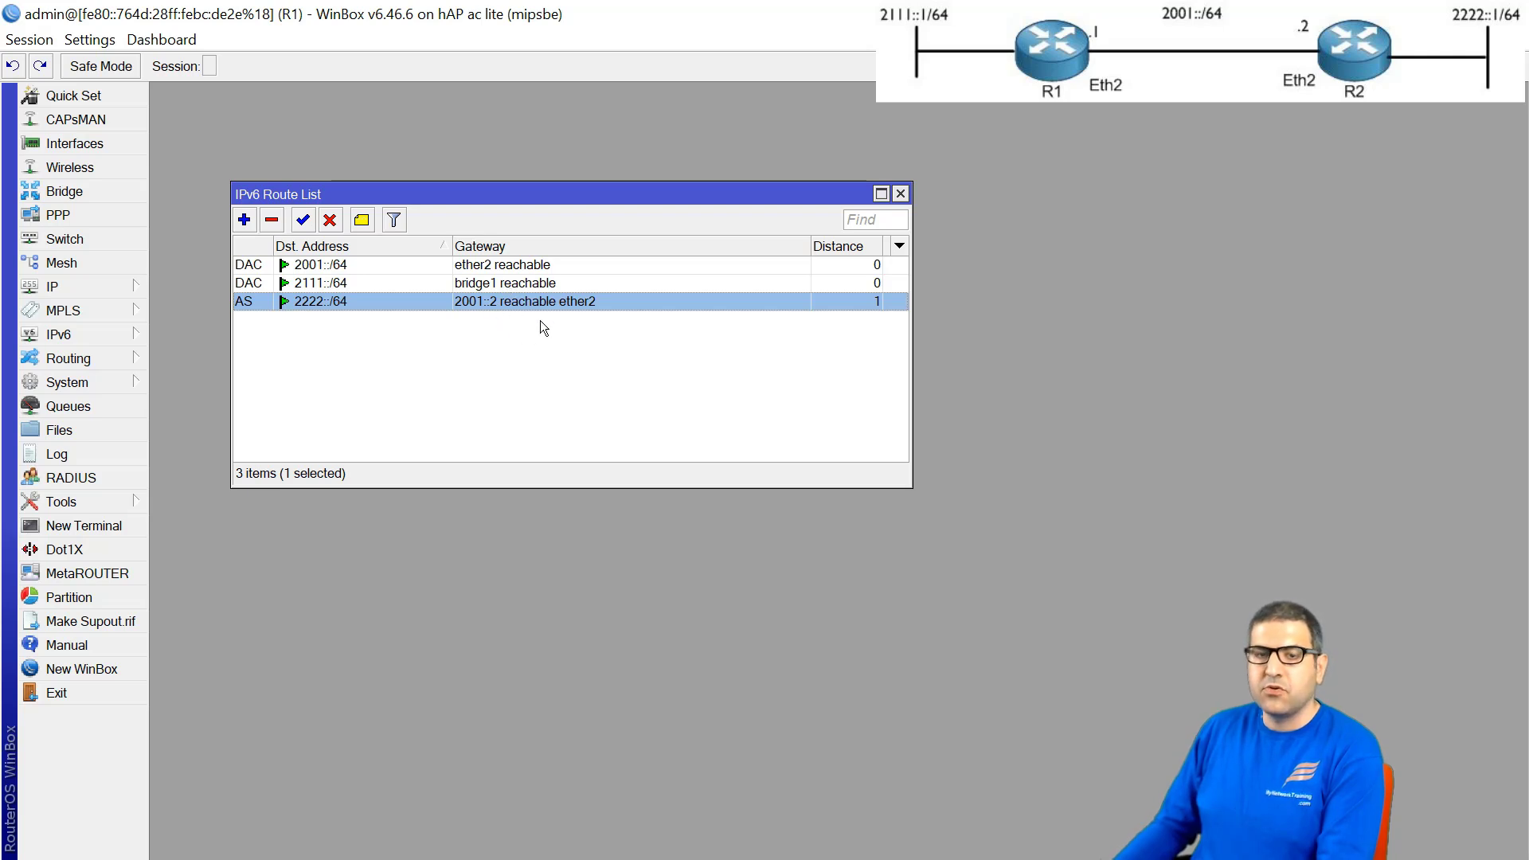
pyautogui.click(901, 195)
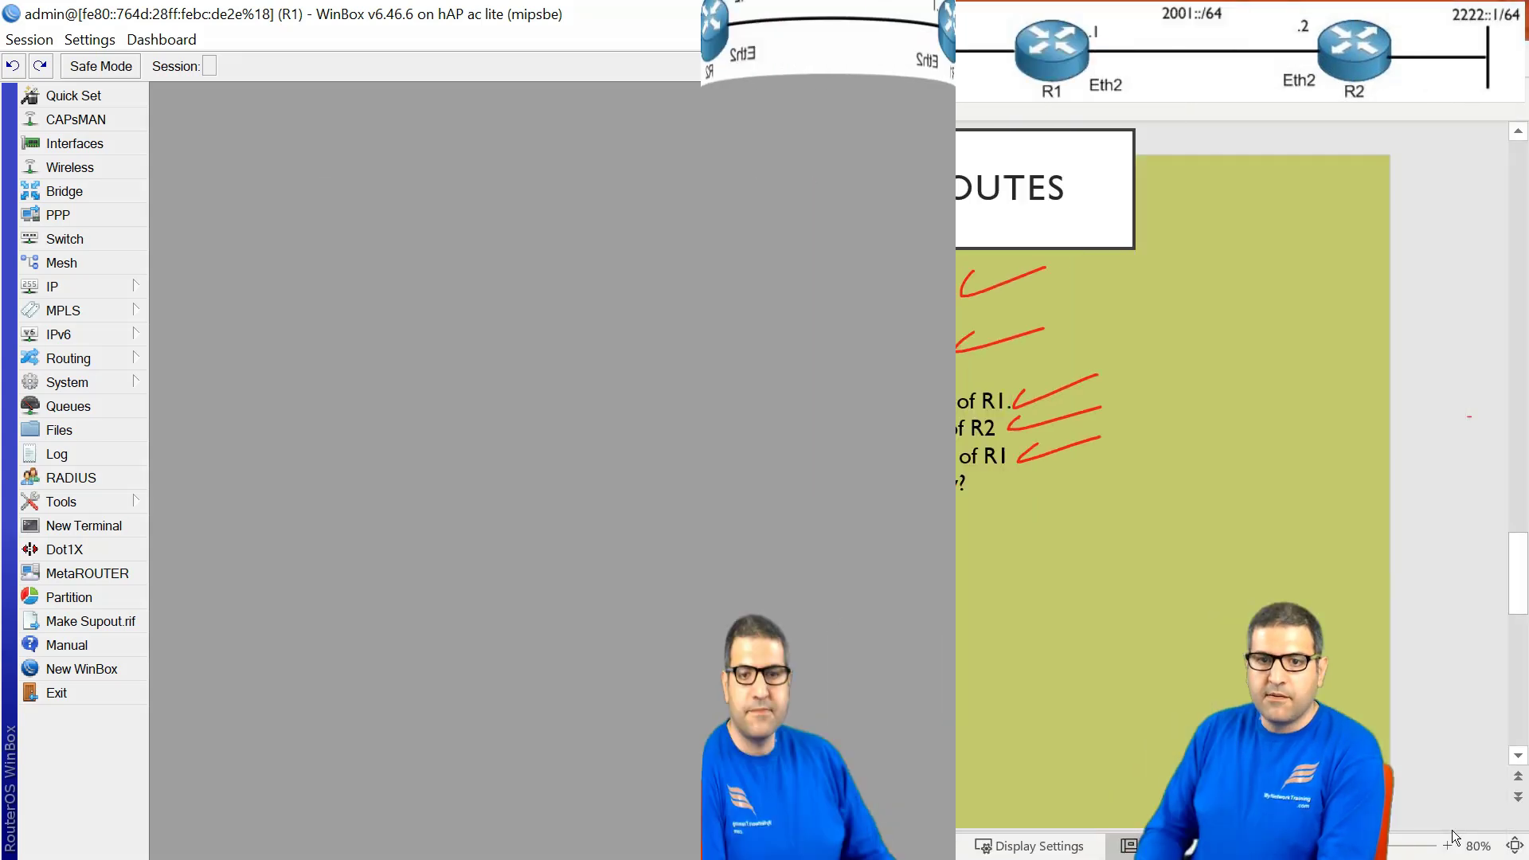